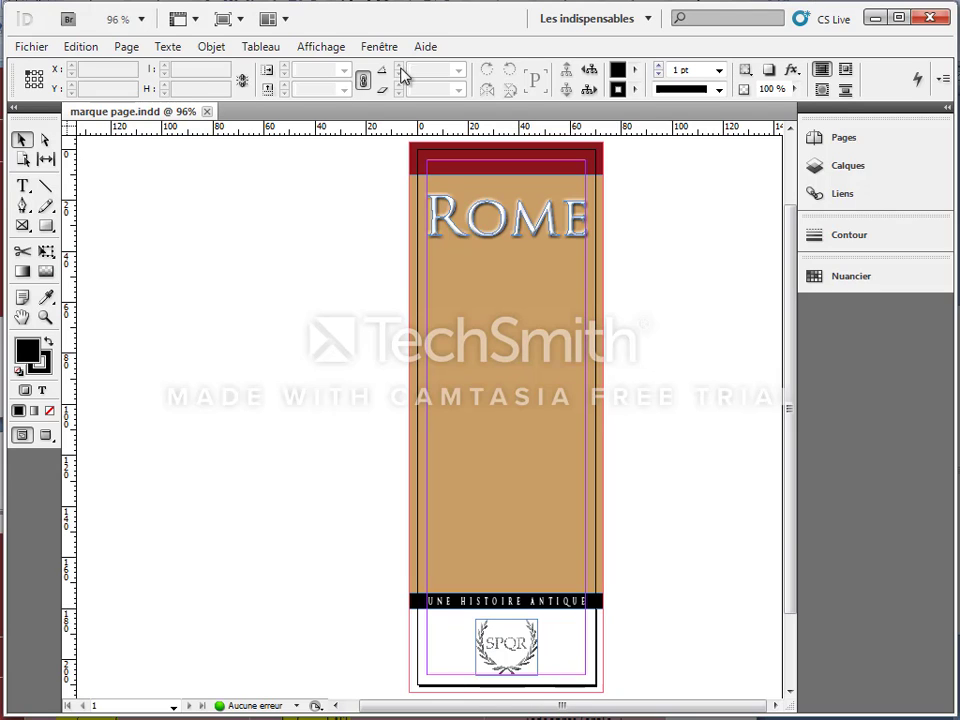
Display the Couleur and Dégradé settings beside the bookmark layout.
click(381, 50)
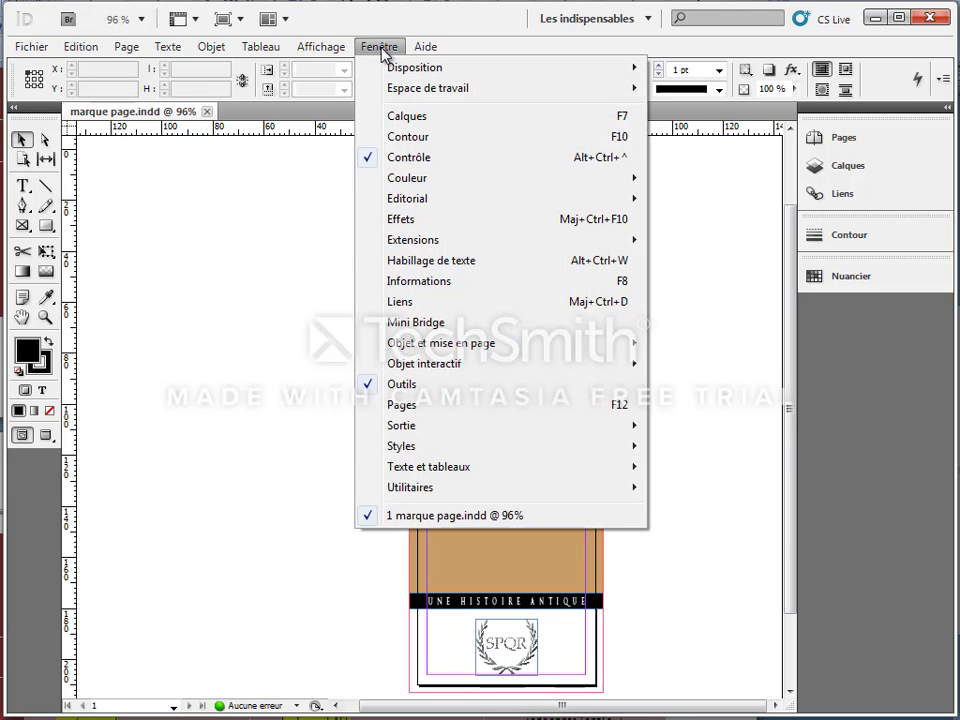
mouse_move(435, 183)
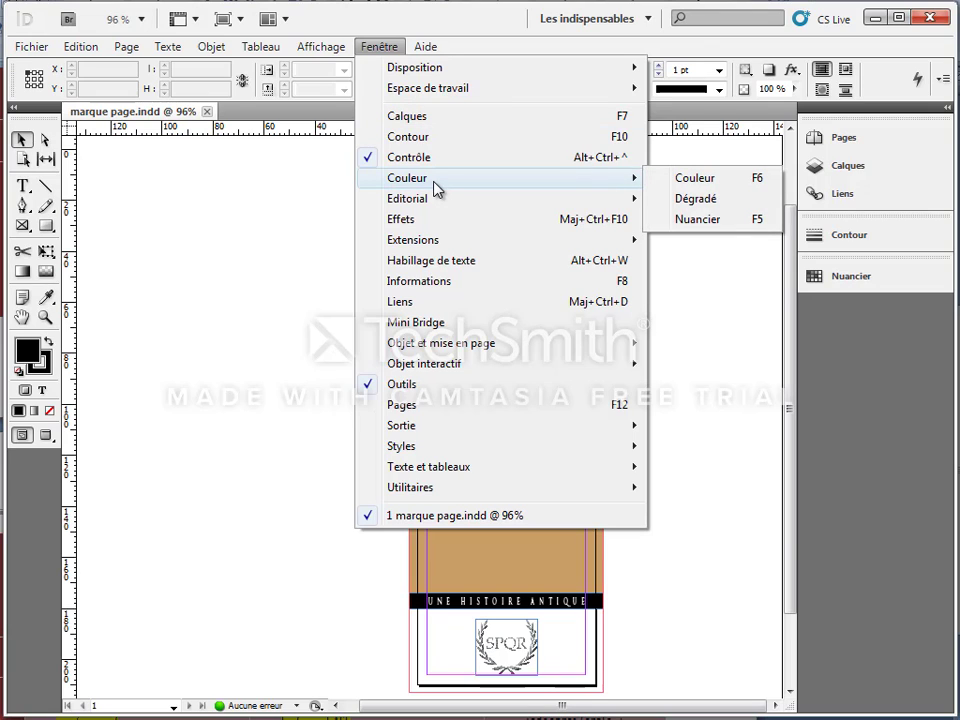
click(702, 185)
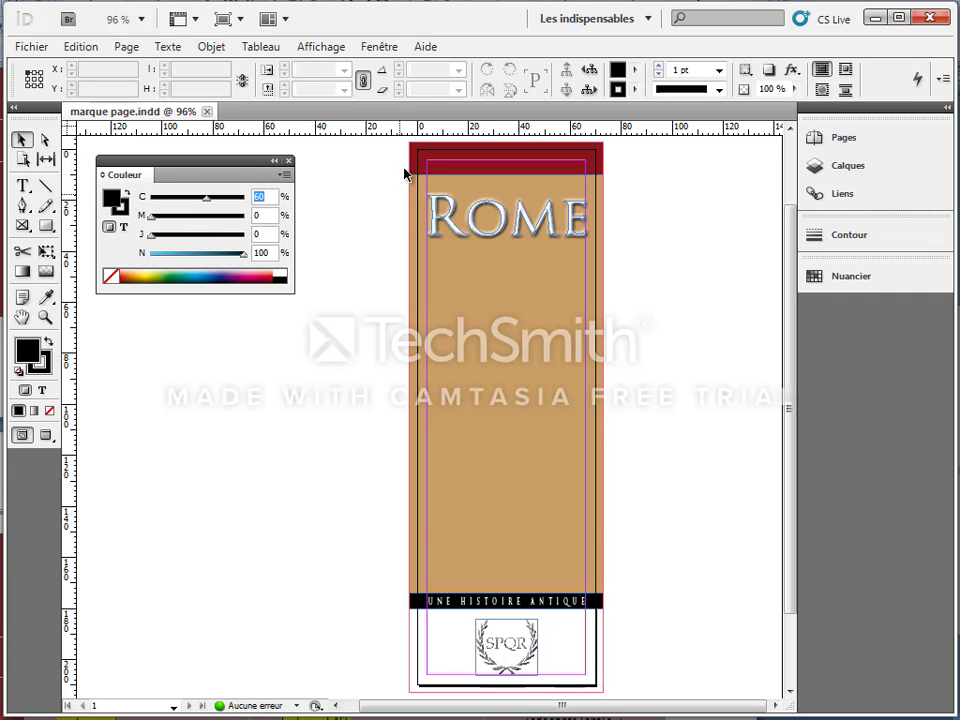
click(379, 47)
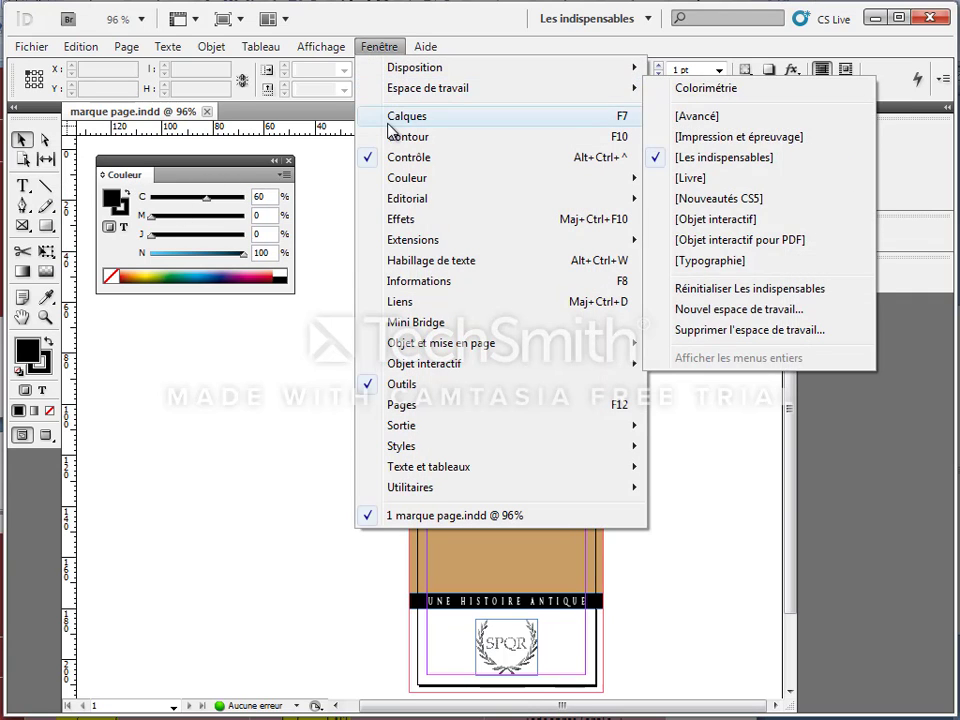
mouse_move(540, 178)
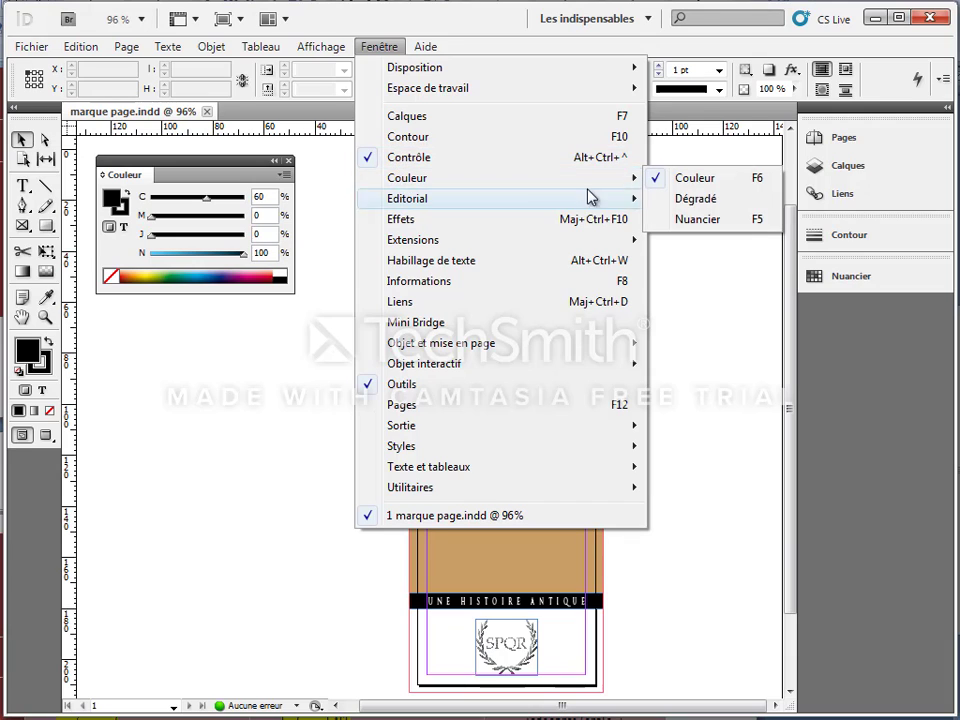
click(748, 199)
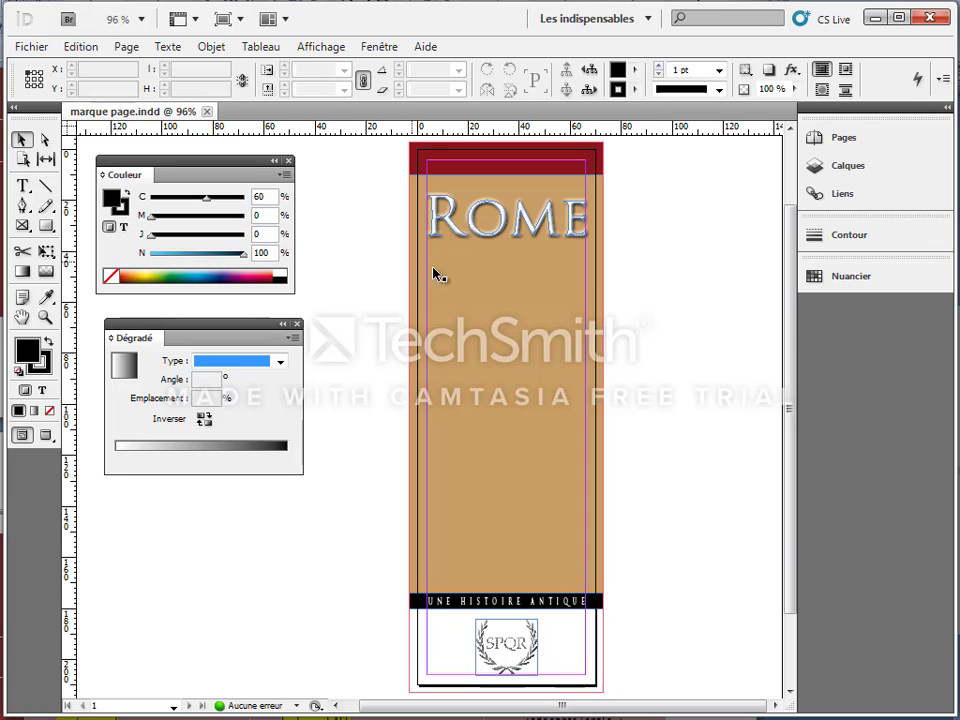
Fill the large tan rectangle behind the ROME title with the default linear gradient, reversing its direction and back.
click(516, 313)
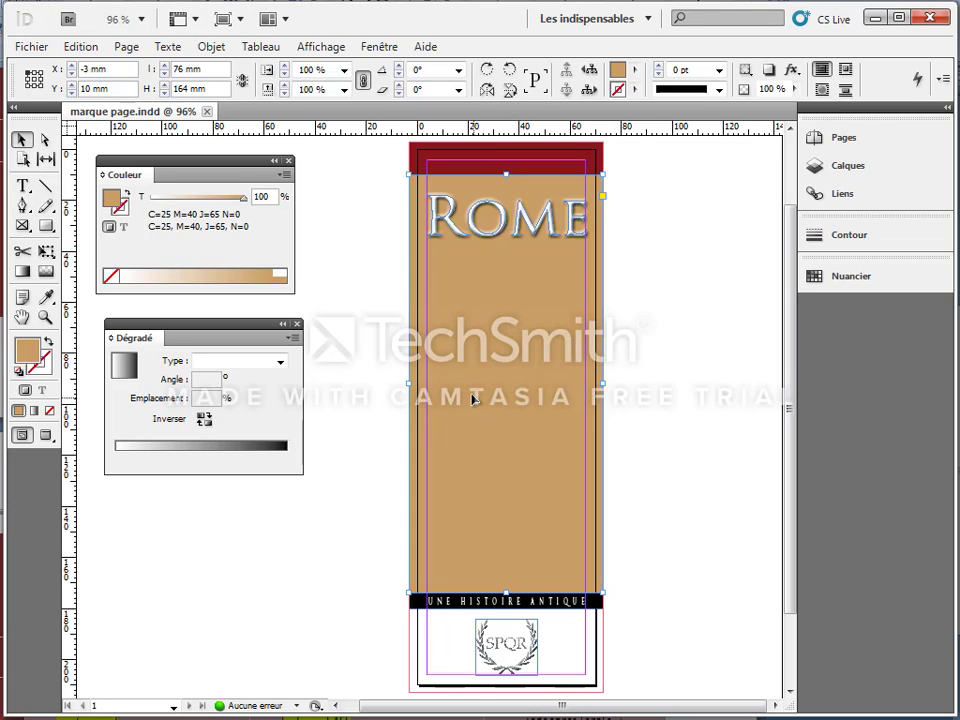
click(126, 368)
click(125, 369)
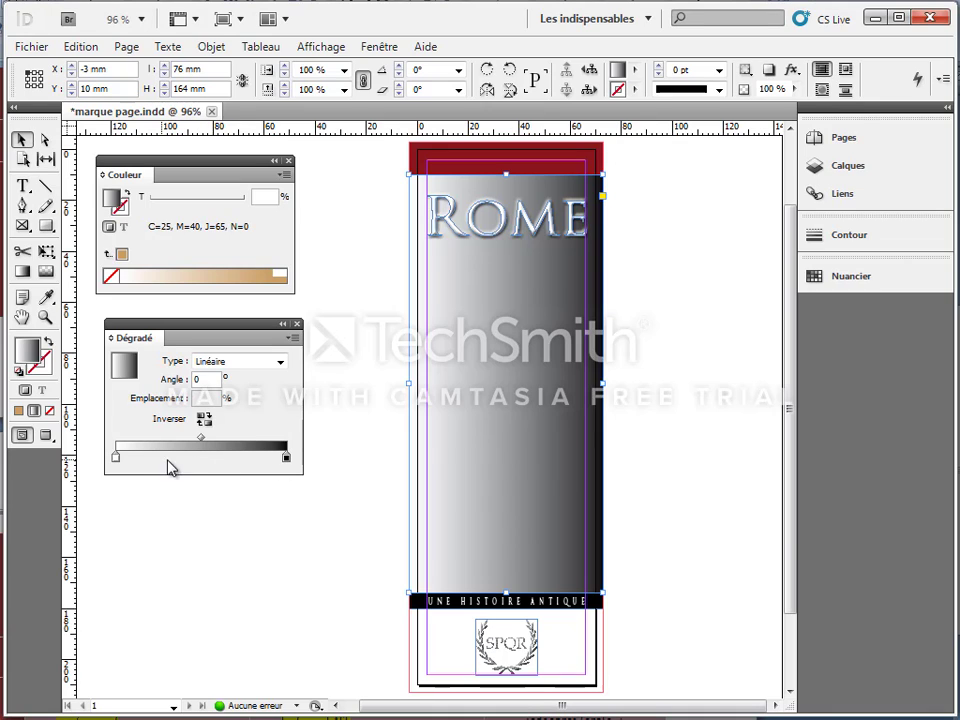
click(203, 420)
click(203, 423)
Recolour the gradient's black end stop in CMJN as C 56, M 61, J 81 and N 25 %.
click(287, 459)
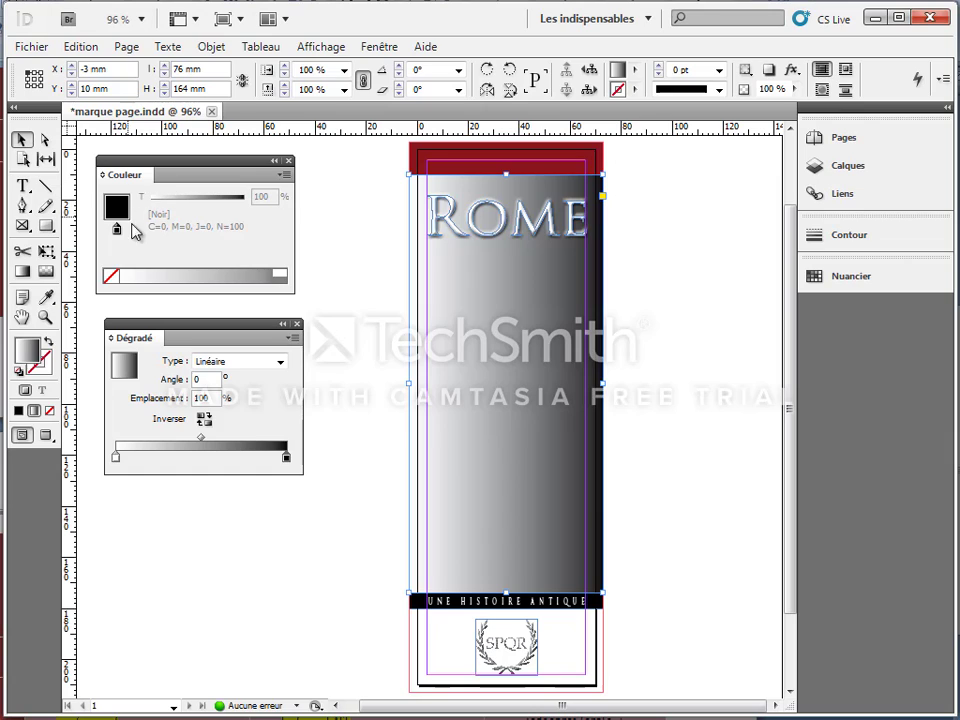
click(283, 179)
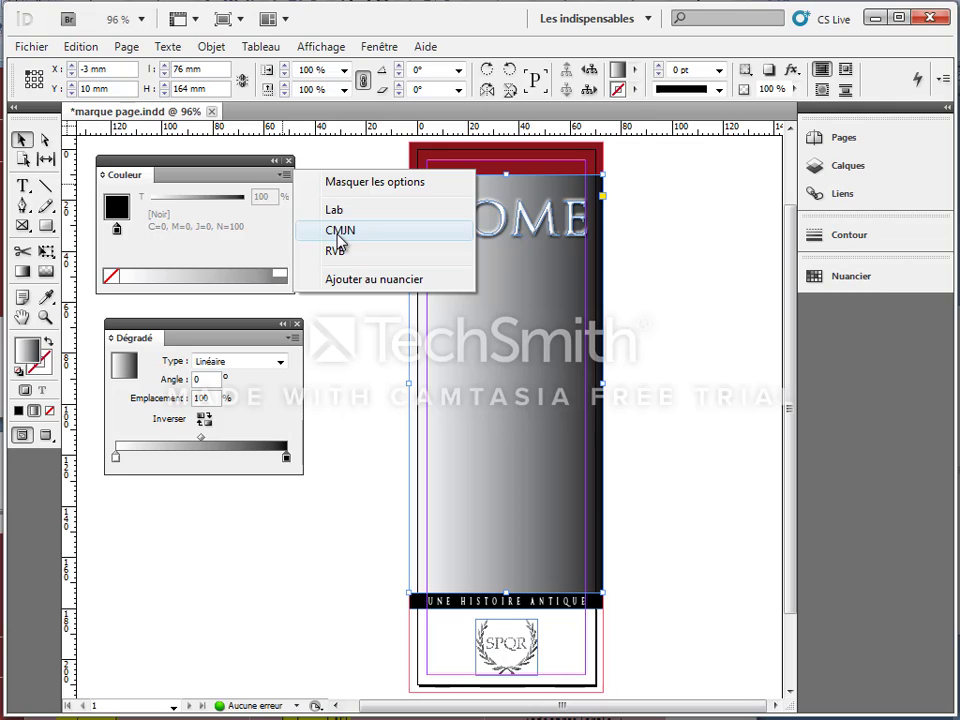
click(338, 236)
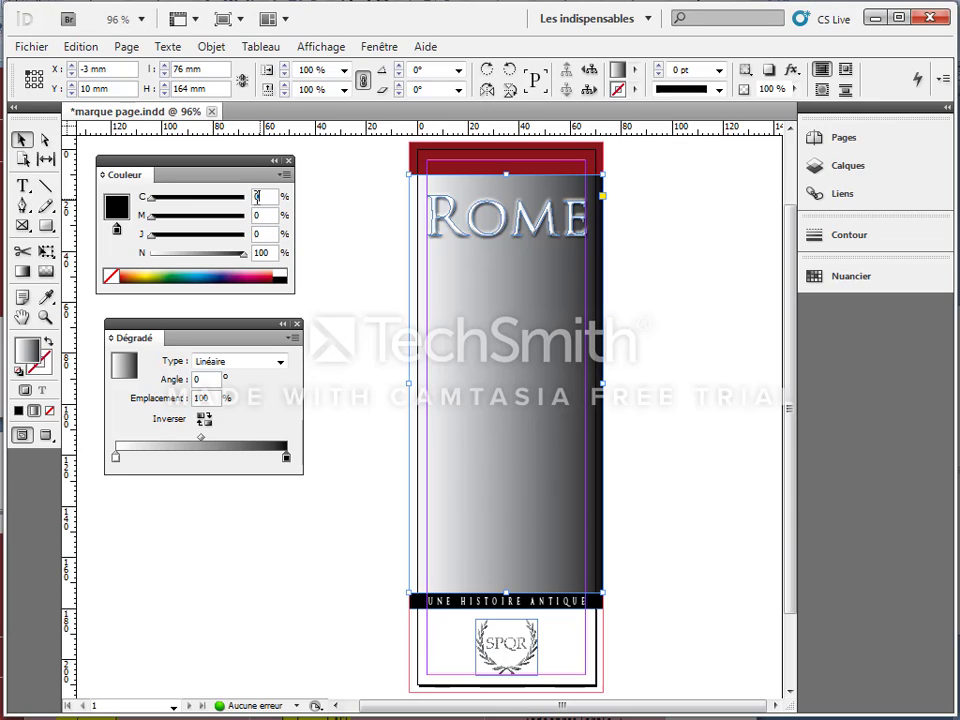
double_click(257, 197)
key(Tab)
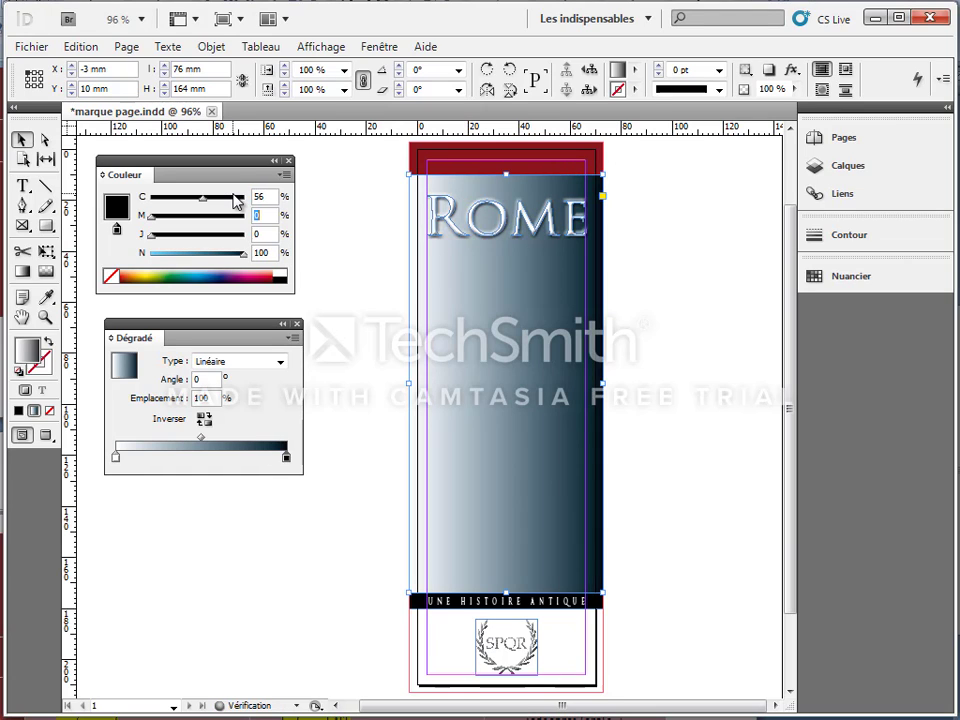
text(6)
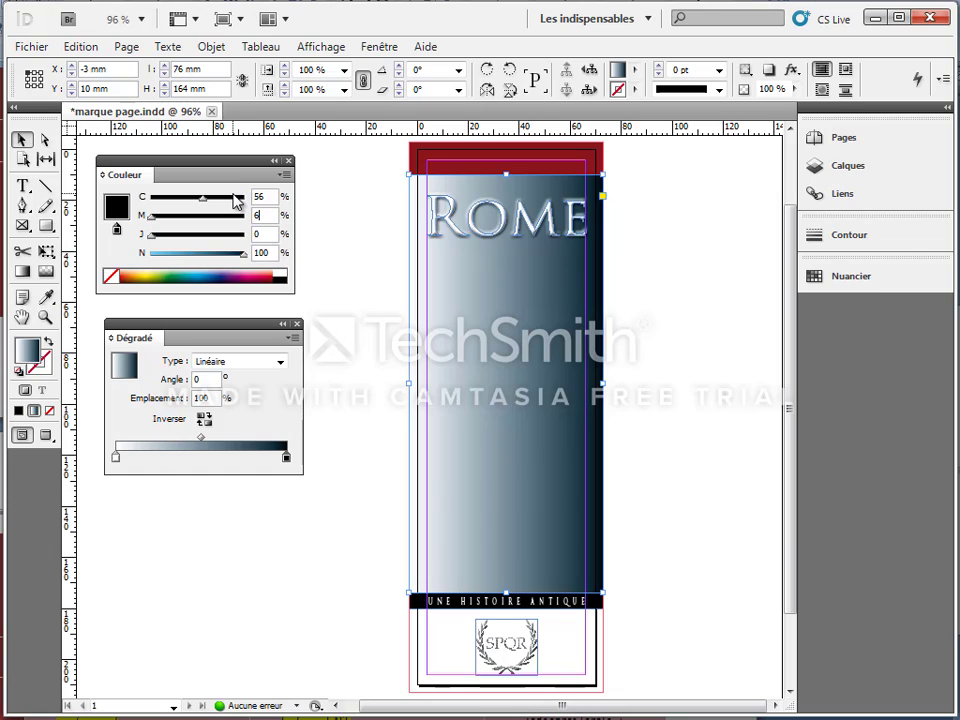
text(1)
key(Tab)
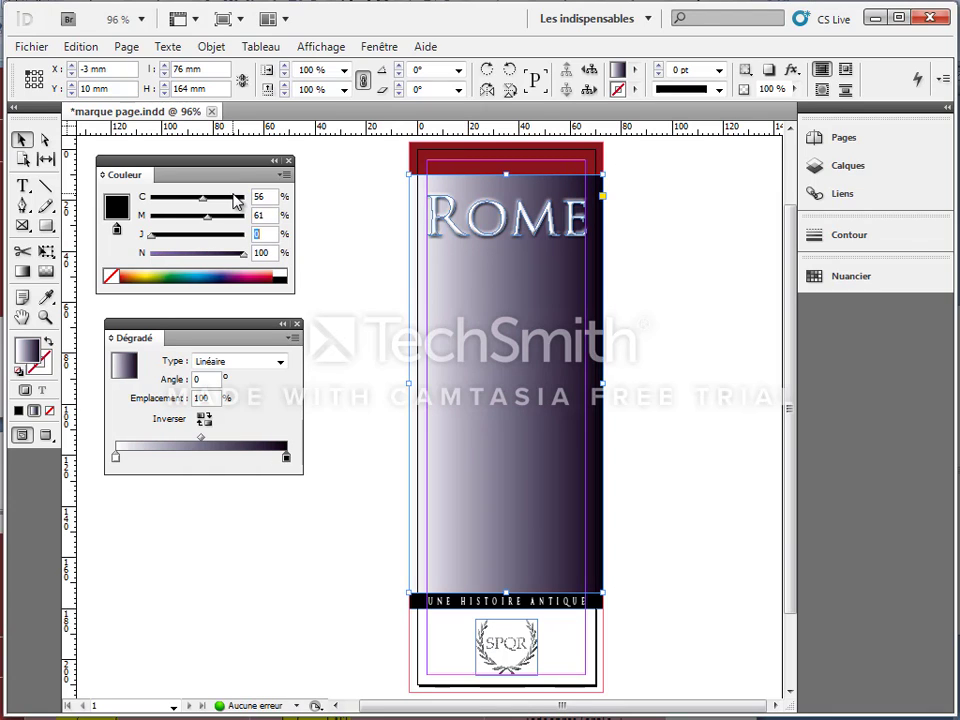
text(81)
key(Tab)
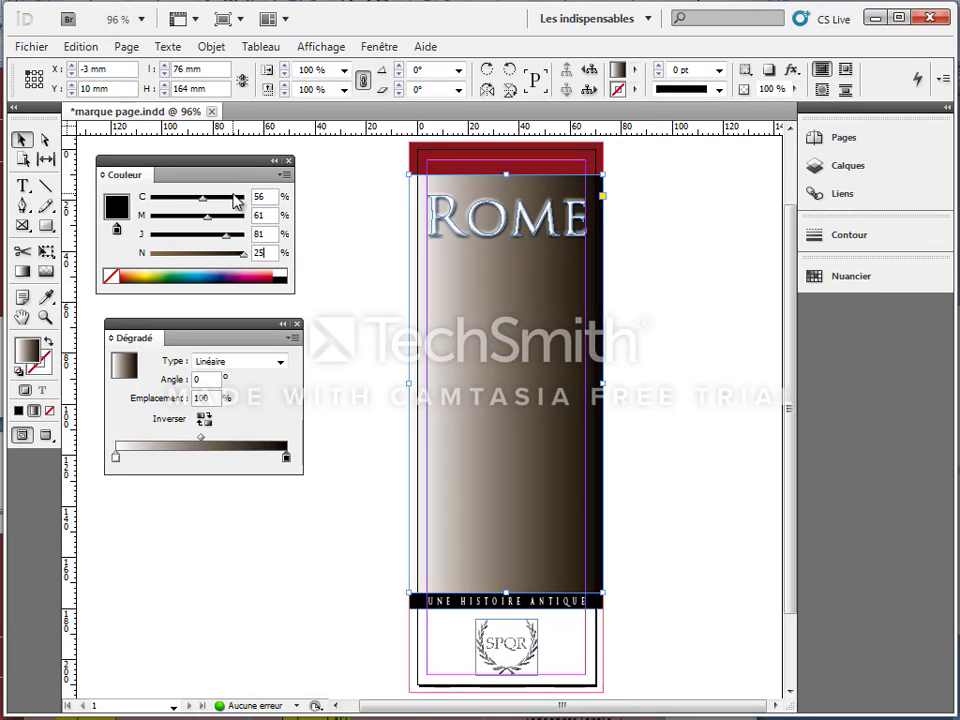
key(Tab)
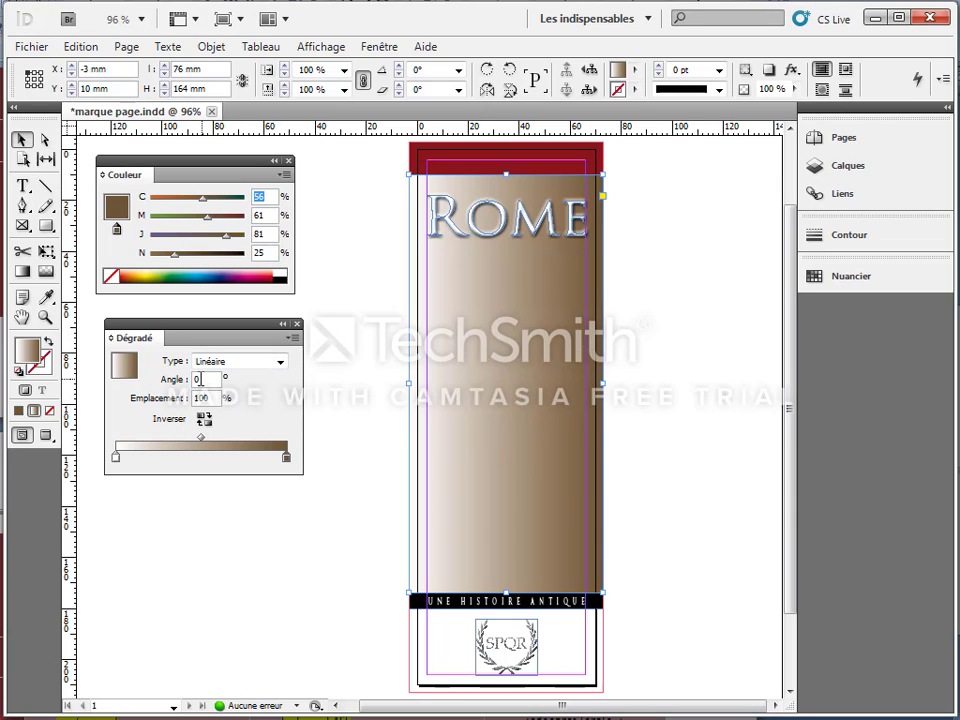
Try the rectangle's gradient at angles of 45° and -45°.
double_click(198, 379)
key(Return)
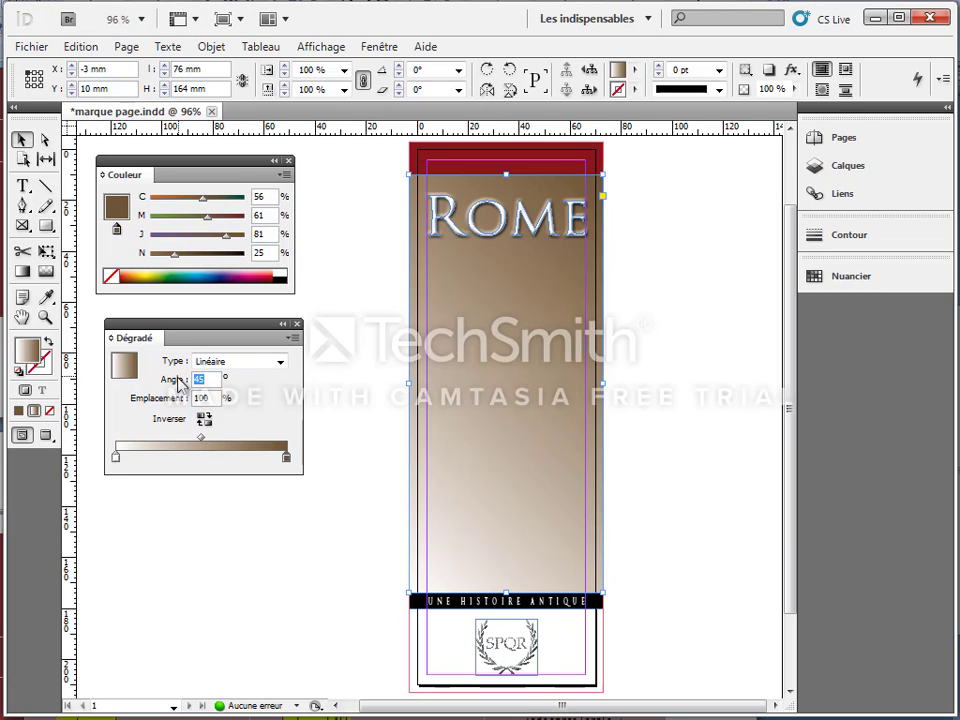
text(45)
key(Return)
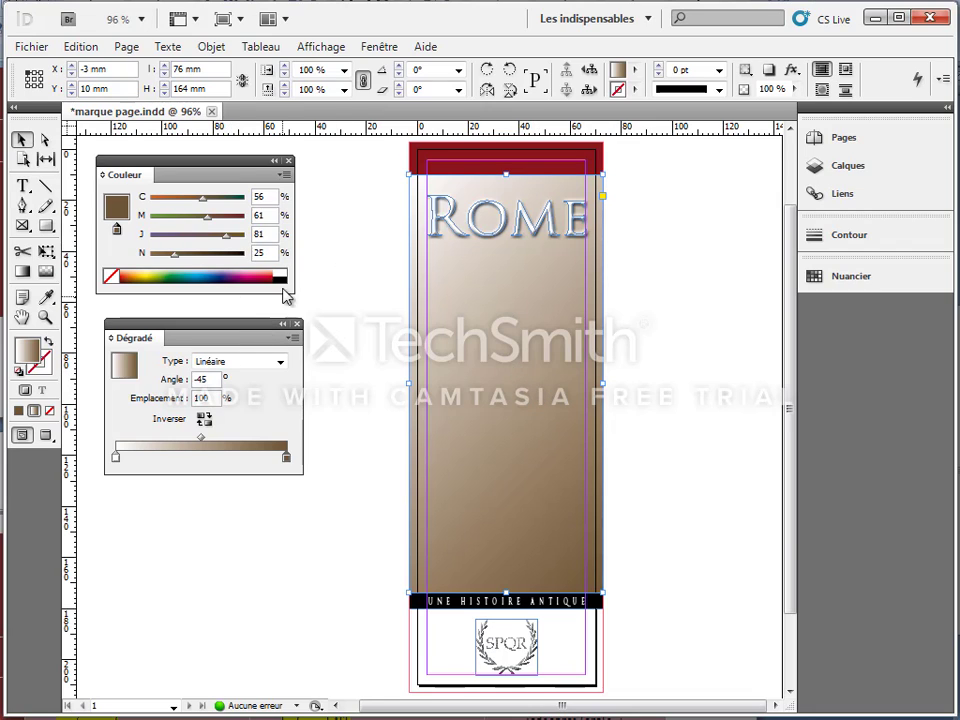
Redraw the gradient diagonally and vertically across the rectangle with the Gradient tool, and reset its angle to 0°.
click(22, 271)
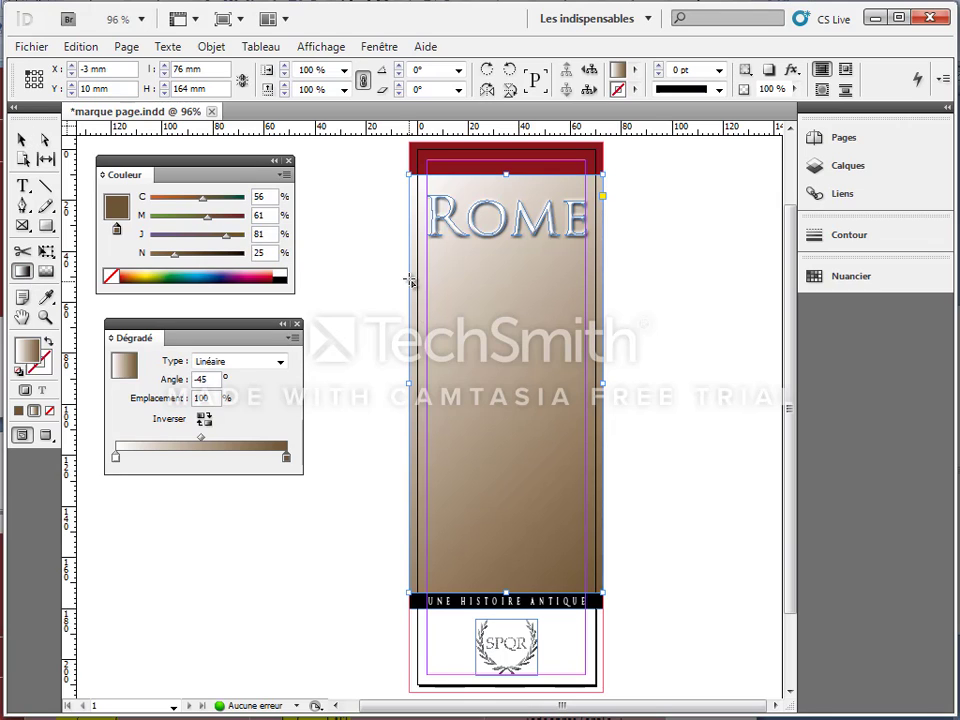
drag(416, 197, 590, 570)
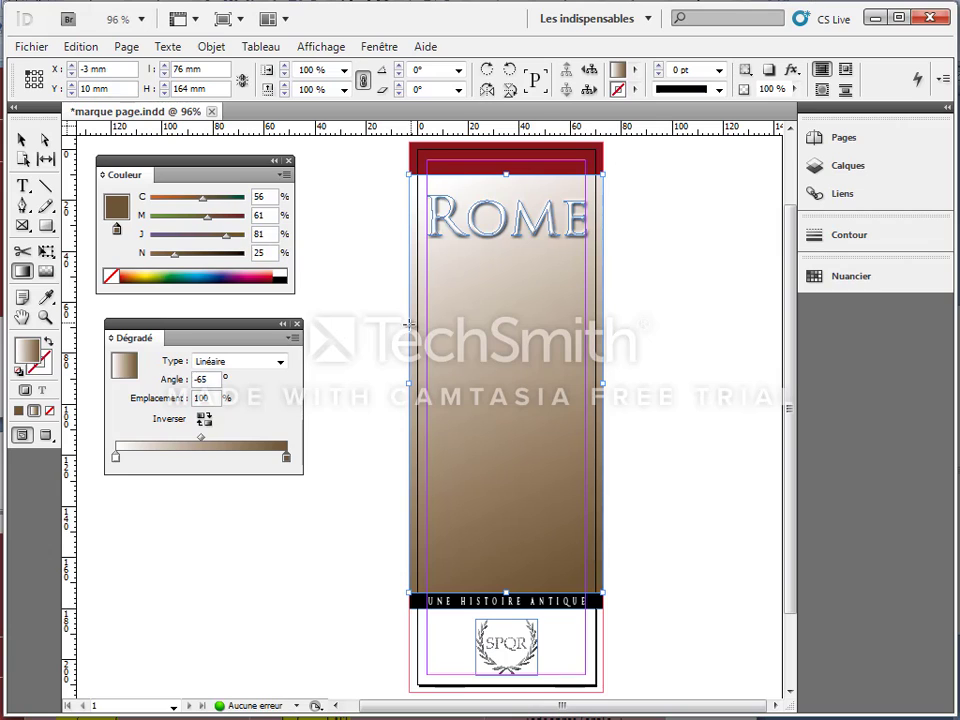
drag(428, 563, 600, 200)
drag(508, 576, 510, 255)
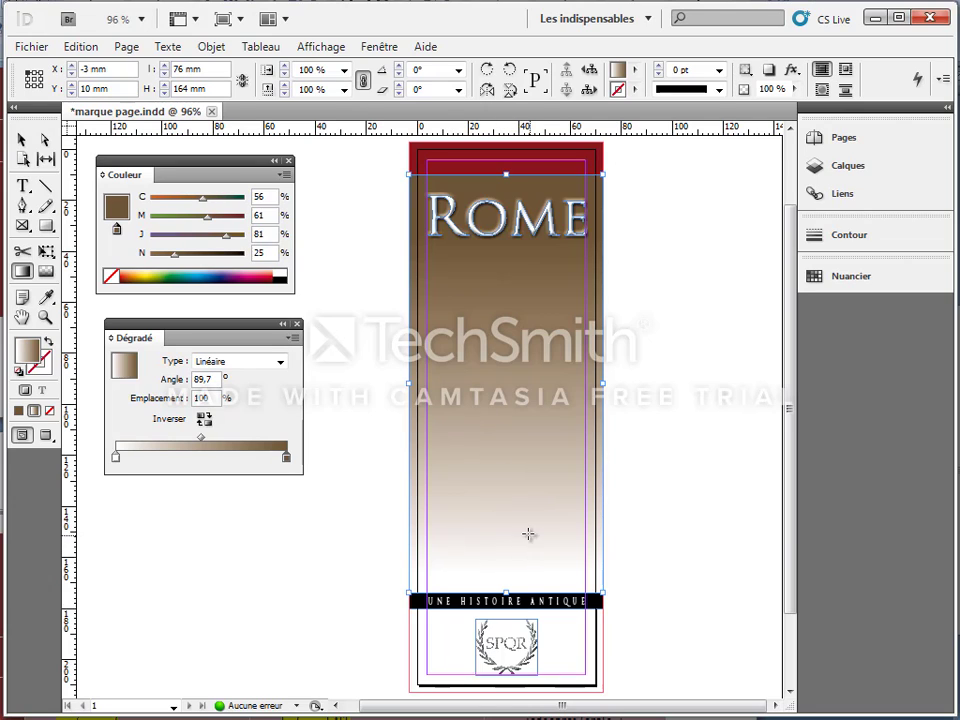
drag(524, 530, 511, 262)
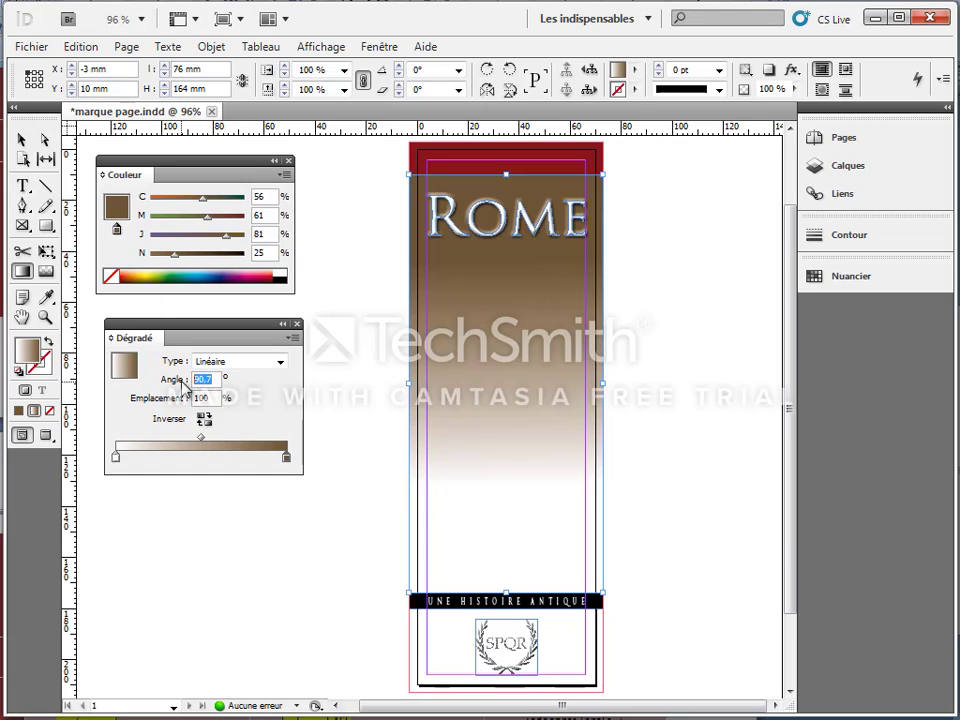
key(Return)
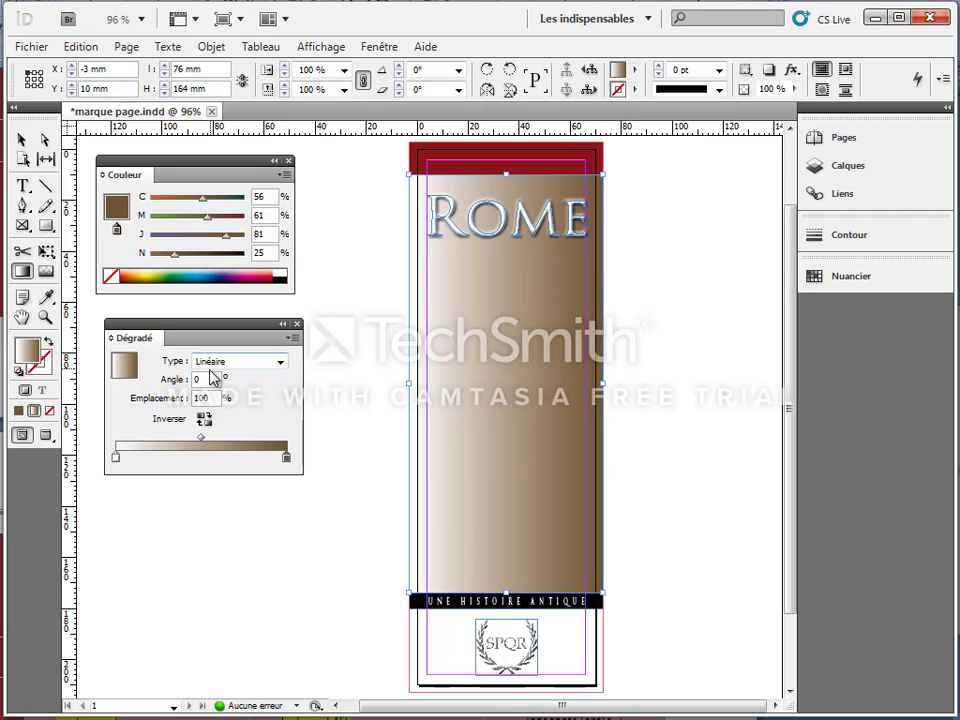
Try a Radial gradient with its centre moved to several places in the rectangle, and switch the type back to Linéaire.
click(281, 362)
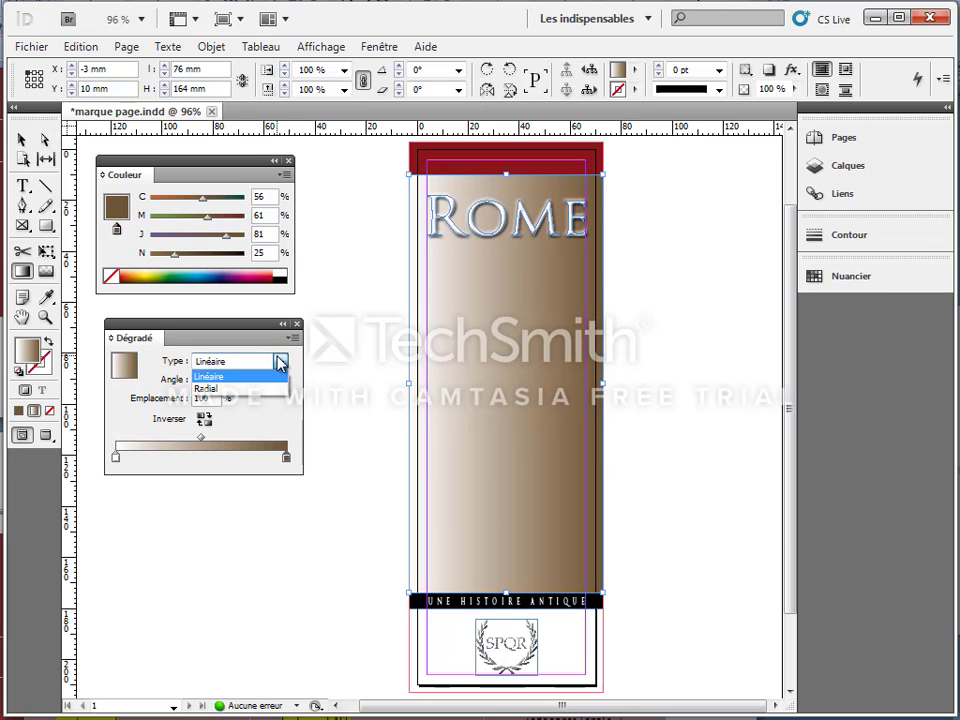
click(226, 391)
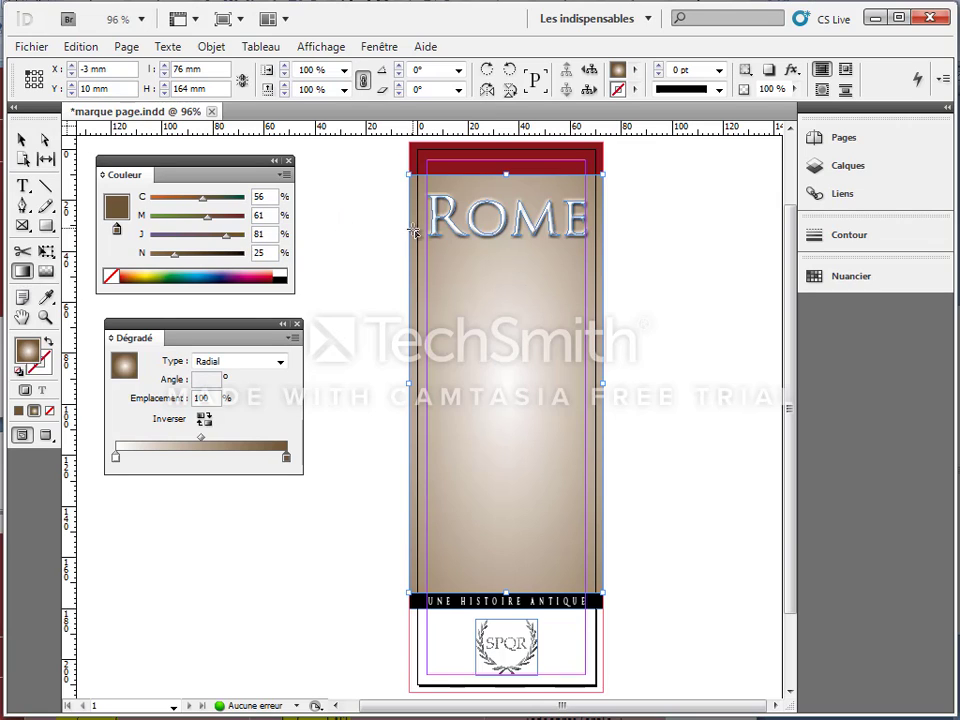
drag(426, 232, 570, 456)
drag(572, 507, 568, 418)
drag(578, 272, 460, 548)
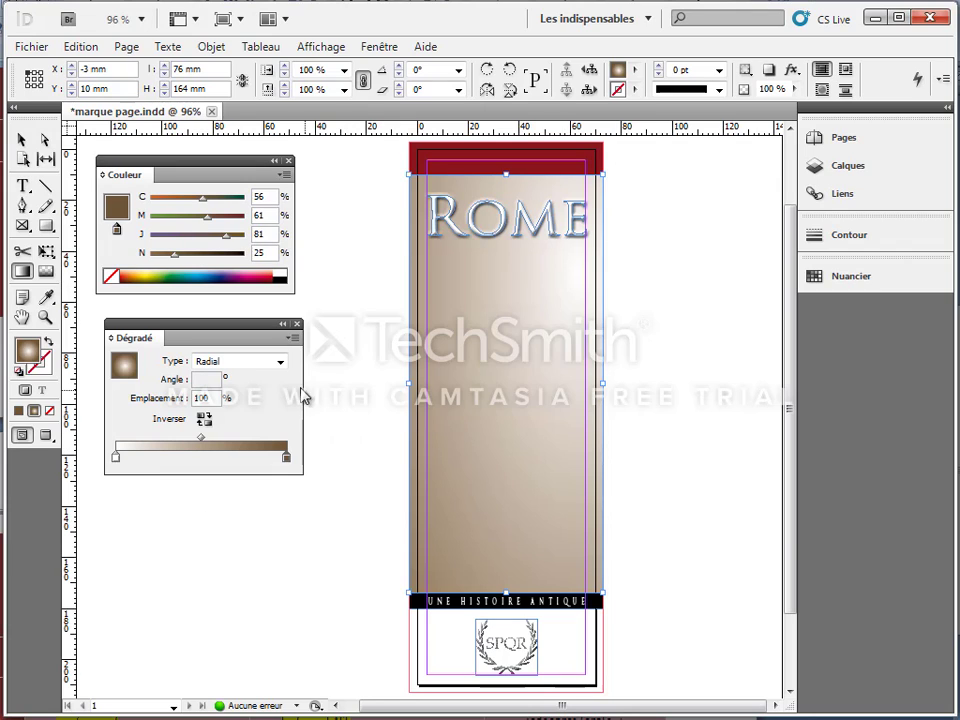
click(280, 362)
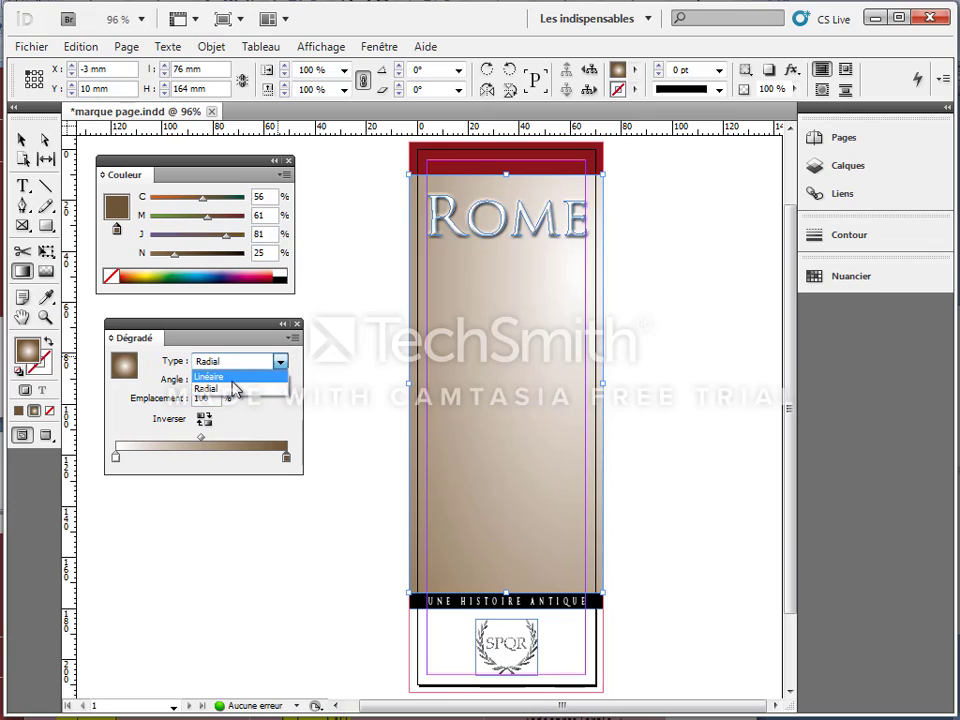
click(222, 377)
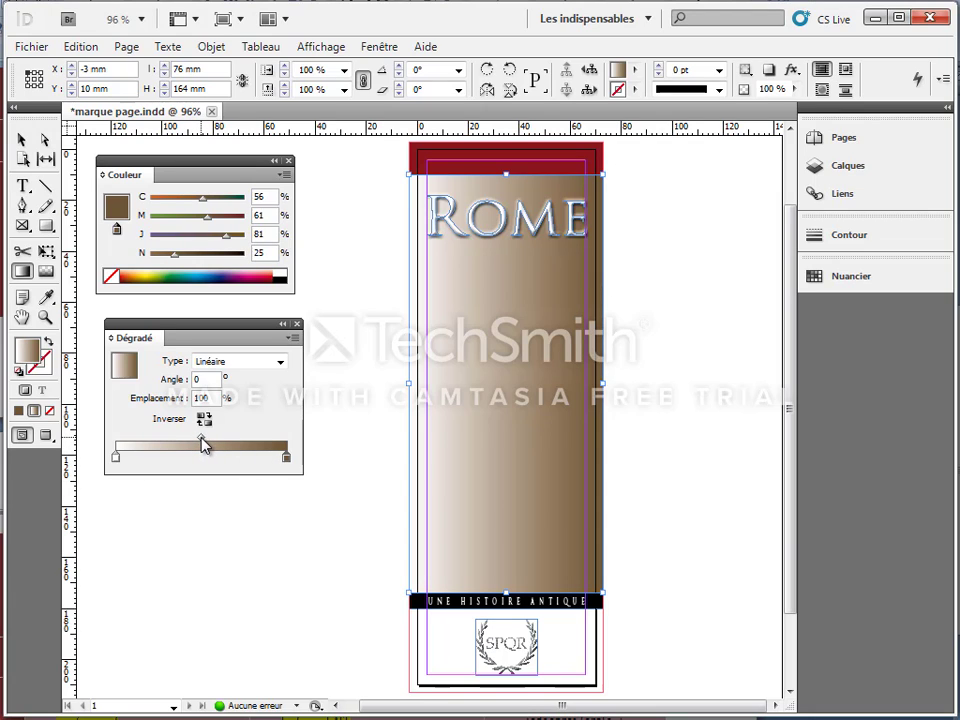
Shift the gradient's midpoint to about 28 %, then closer to the brown stop, and reset it to 50 %.
drag(202, 438, 175, 446)
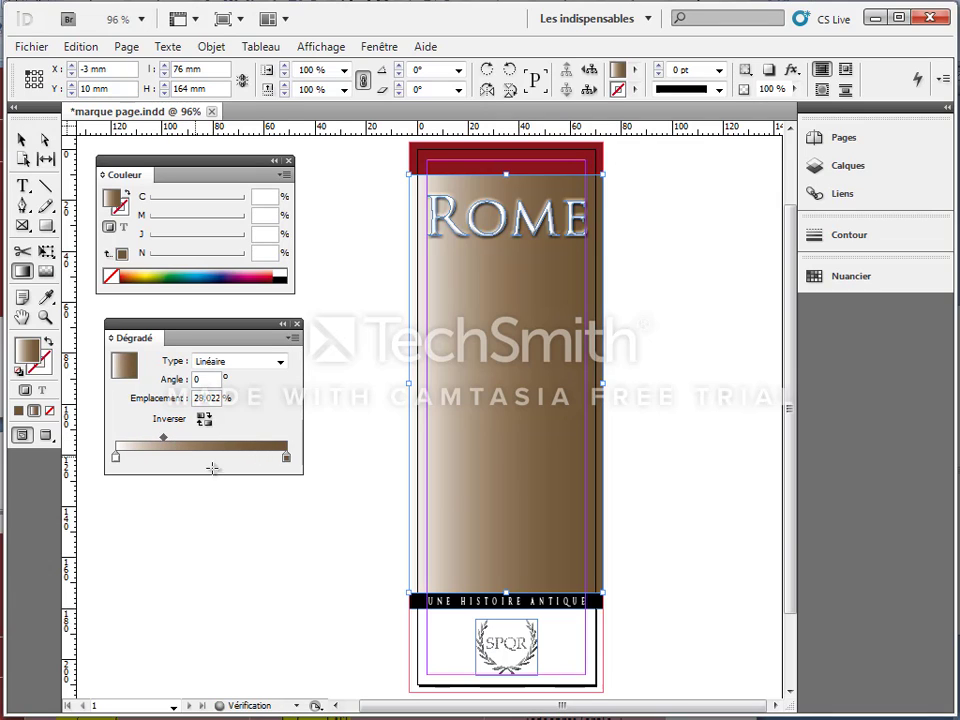
click(286, 457)
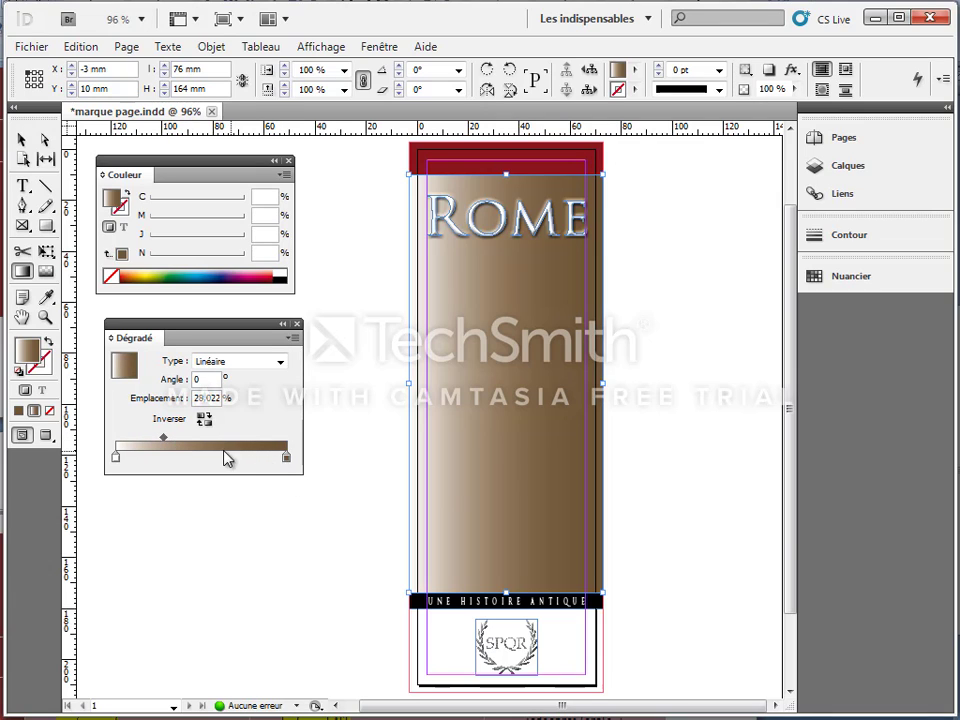
drag(170, 444, 229, 440)
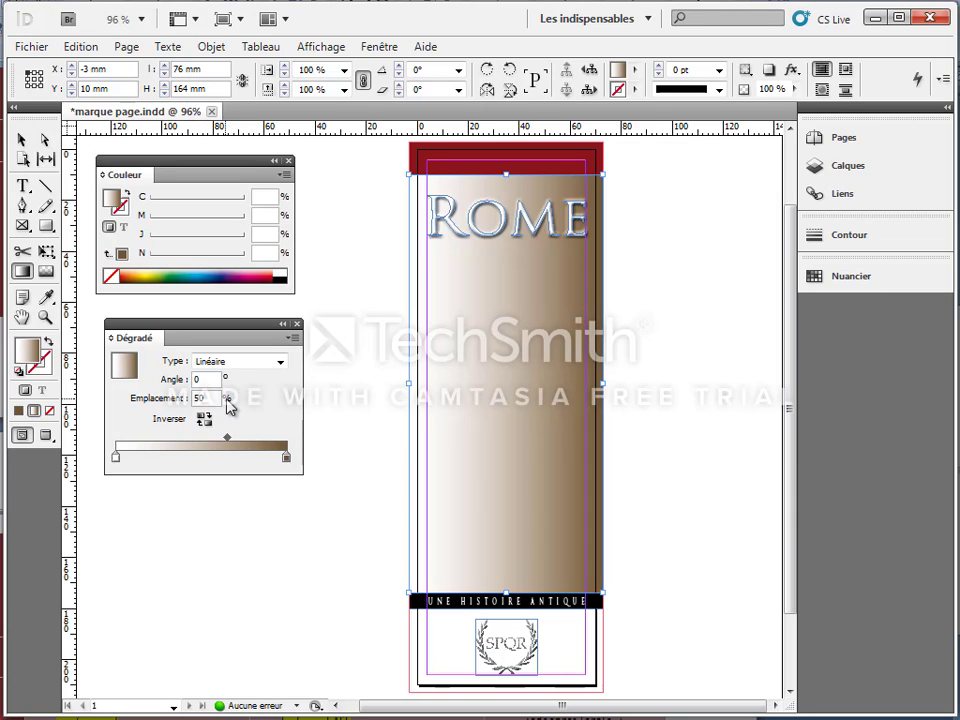
key(Return)
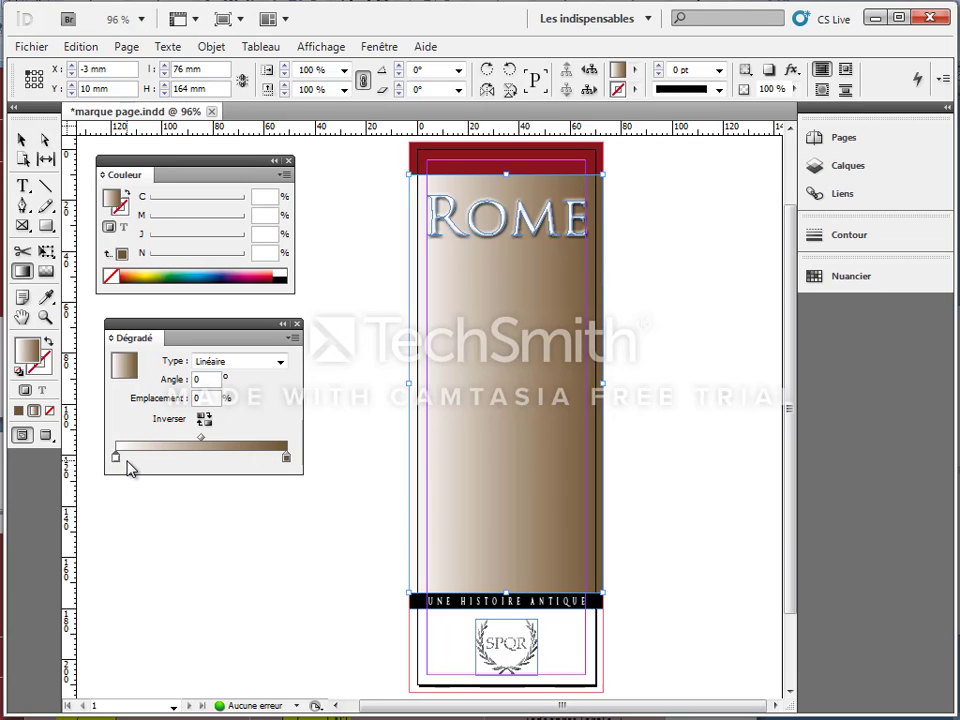
Move the gradient's white stop to about 22 % and its brown stop to about 69 %, returning the brown one to the ramp's end.
drag(116, 457, 153, 457)
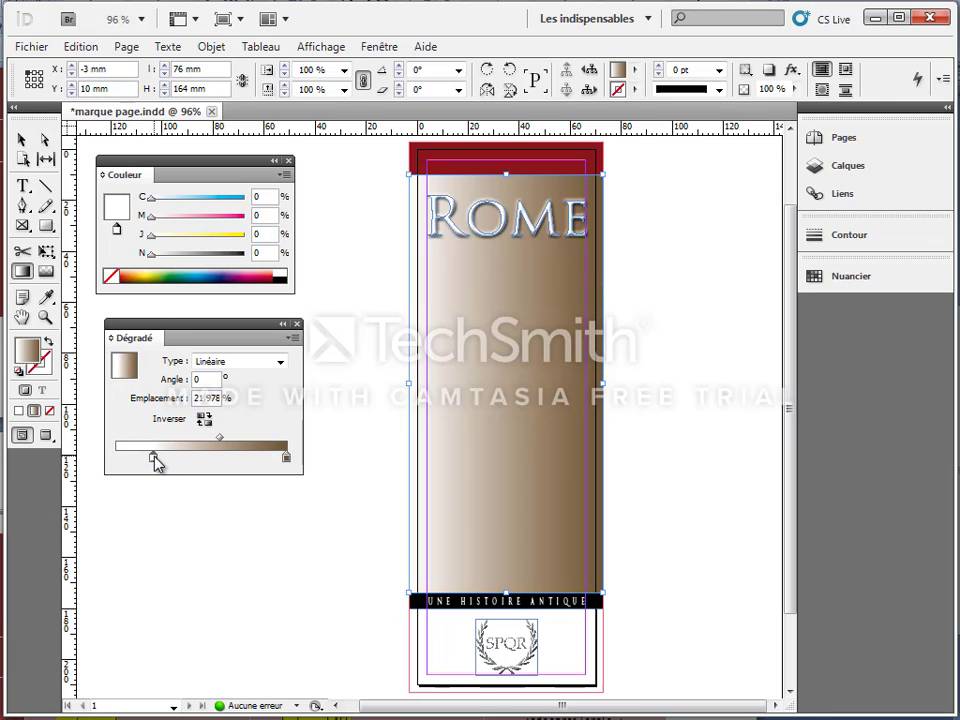
drag(286, 460, 232, 460)
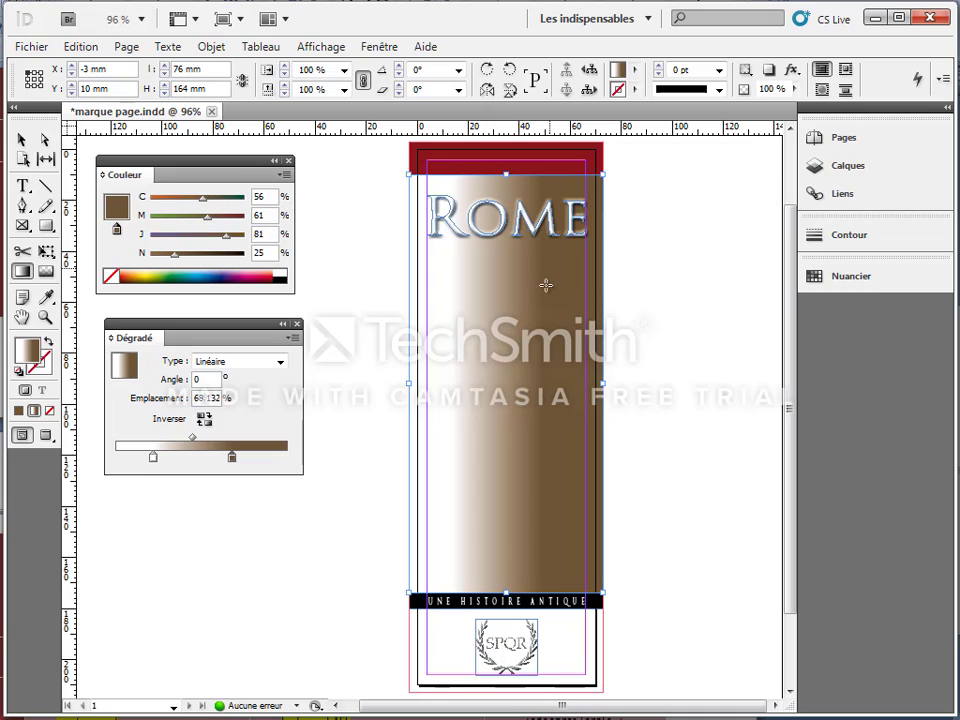
drag(232, 457, 286, 457)
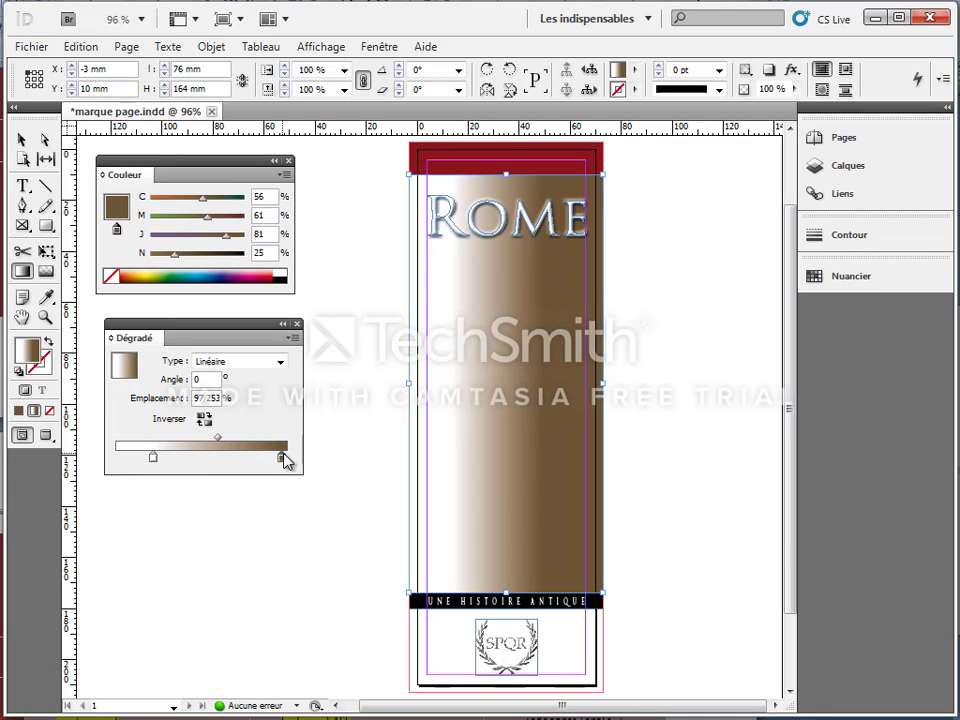
Return the gradient's white stop to the start of the ramp at 0 %.
drag(155, 460, 115, 457)
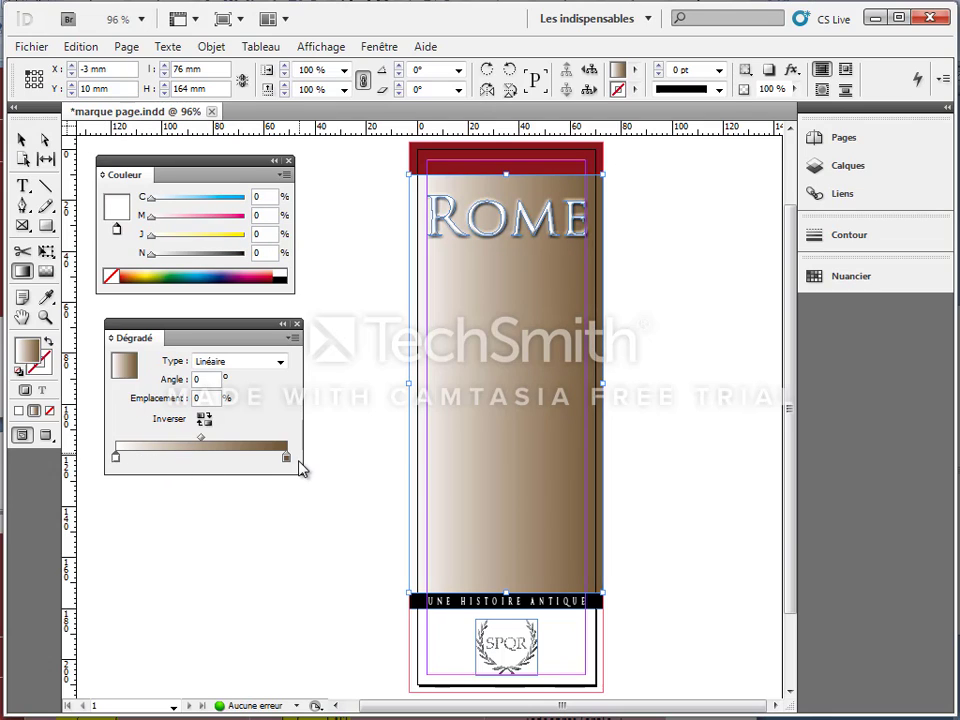
Try two extra gradient stops at about 23 % and 66 %, coloured blue and magenta.
click(155, 457)
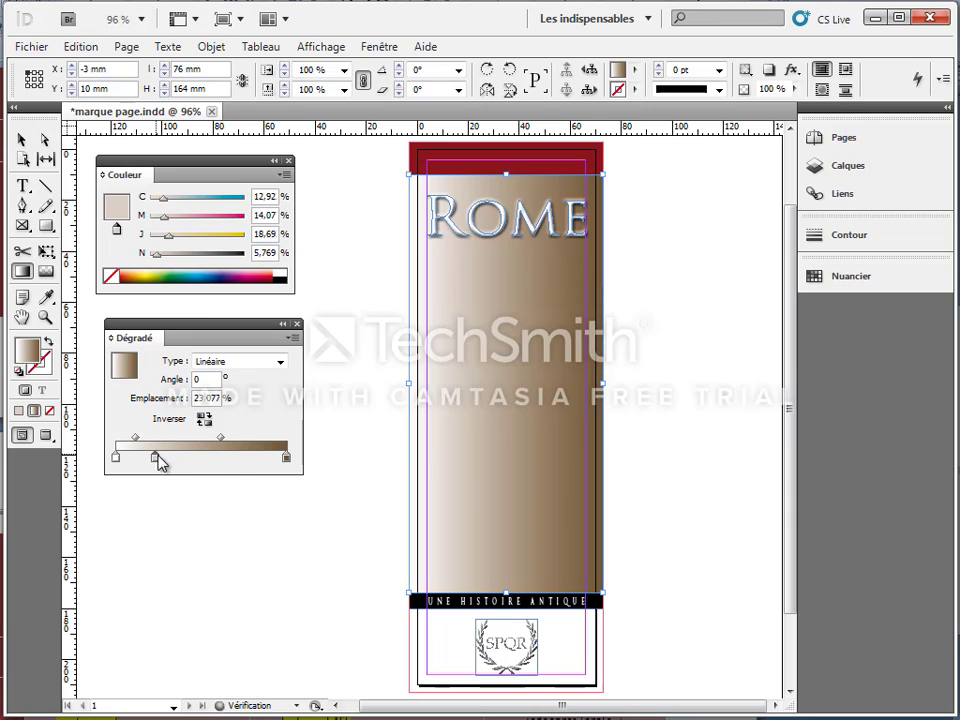
click(222, 457)
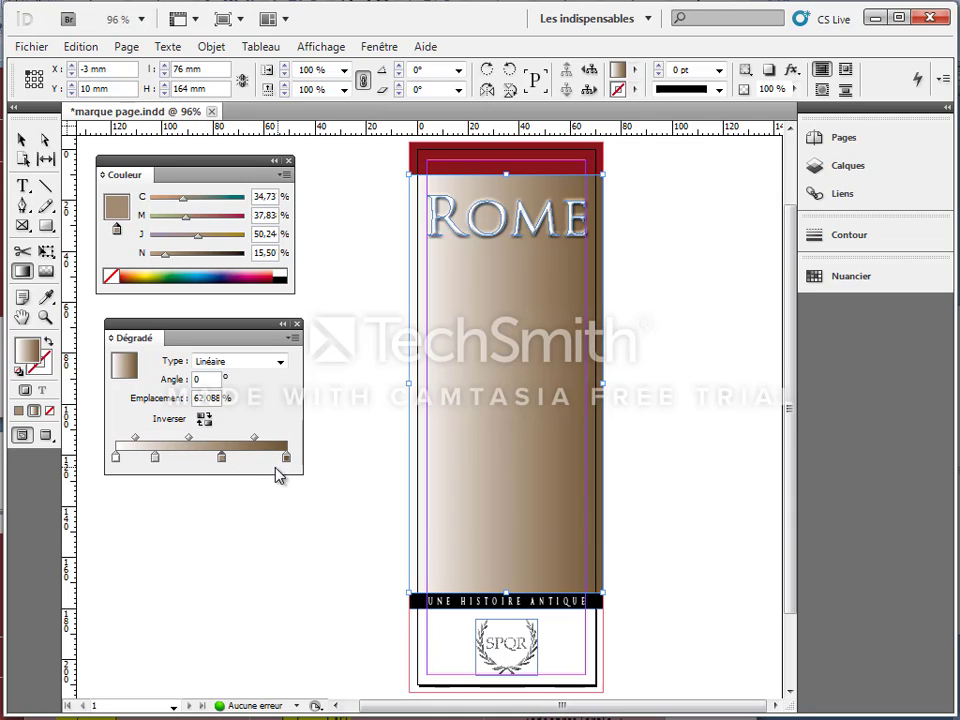
click(154, 457)
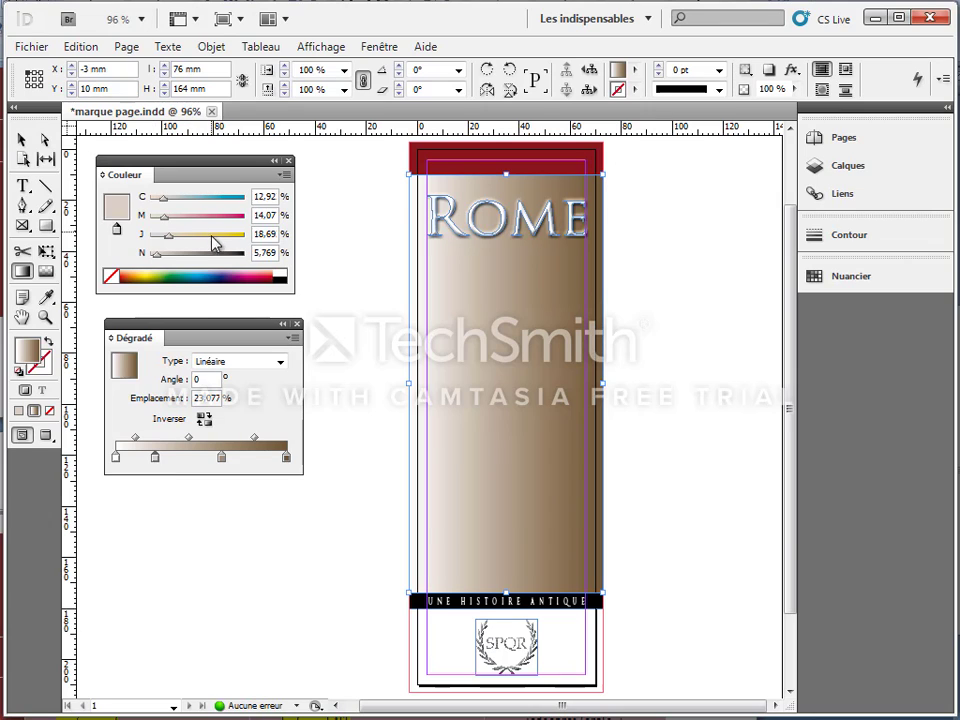
click(200, 278)
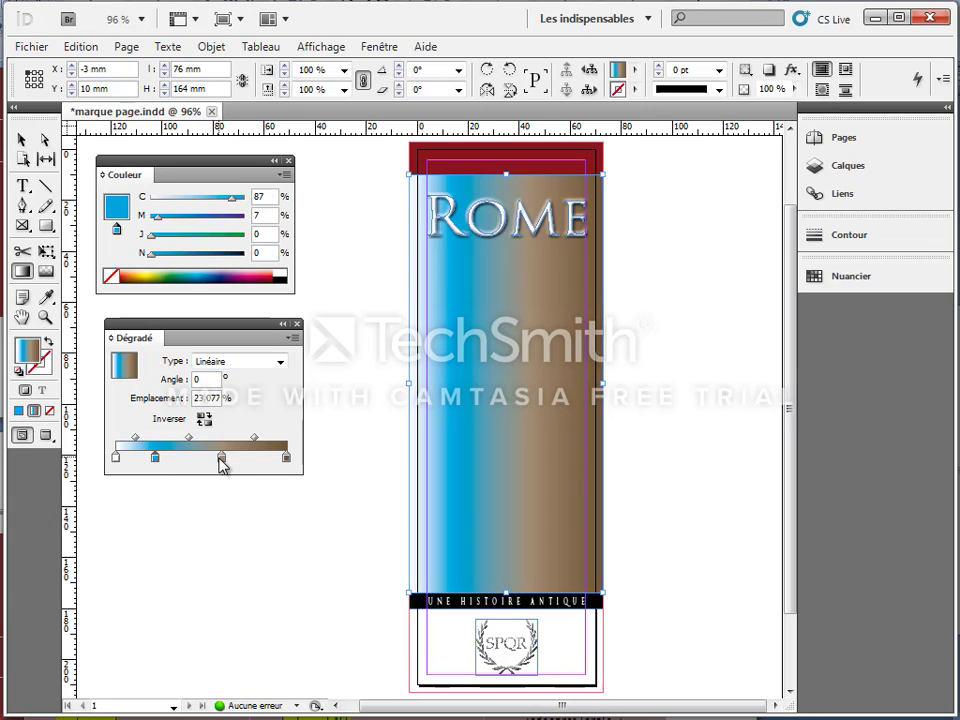
drag(222, 462, 231, 461)
click(253, 275)
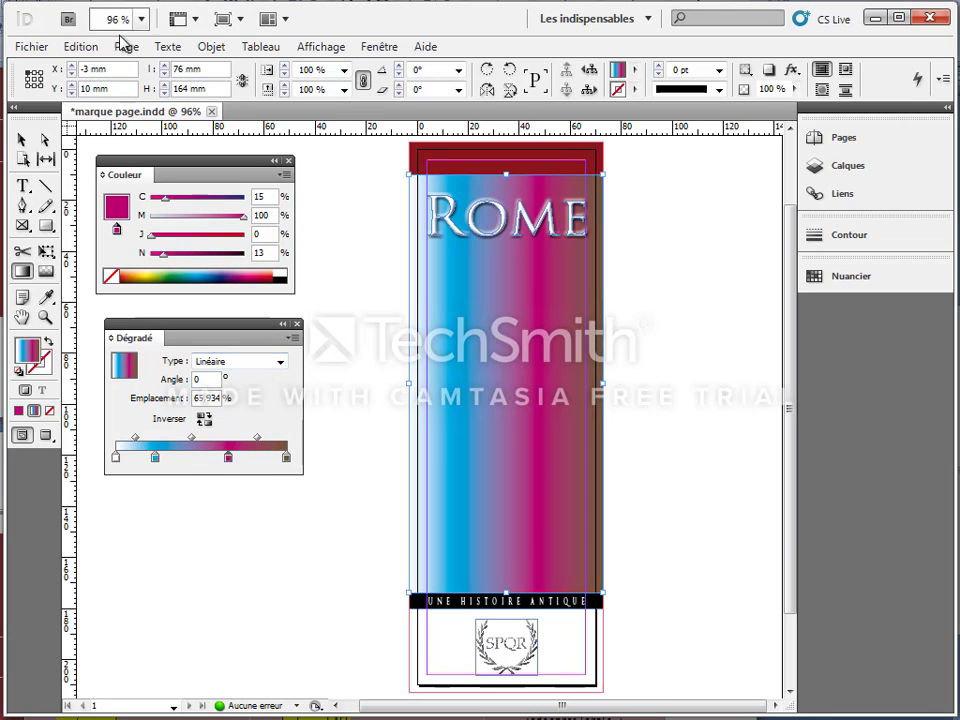
Undo the magenta stop's colour and move, and remove both added stops from the gradient ramp.
click(85, 50)
click(92, 67)
click(84, 48)
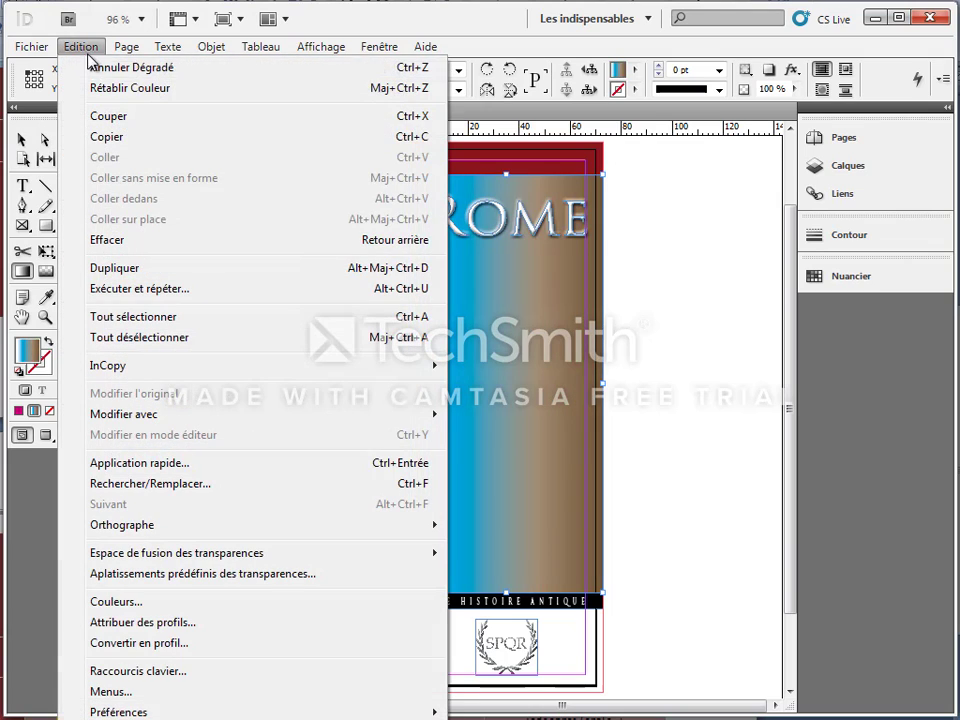
click(92, 67)
click(82, 47)
click(92, 67)
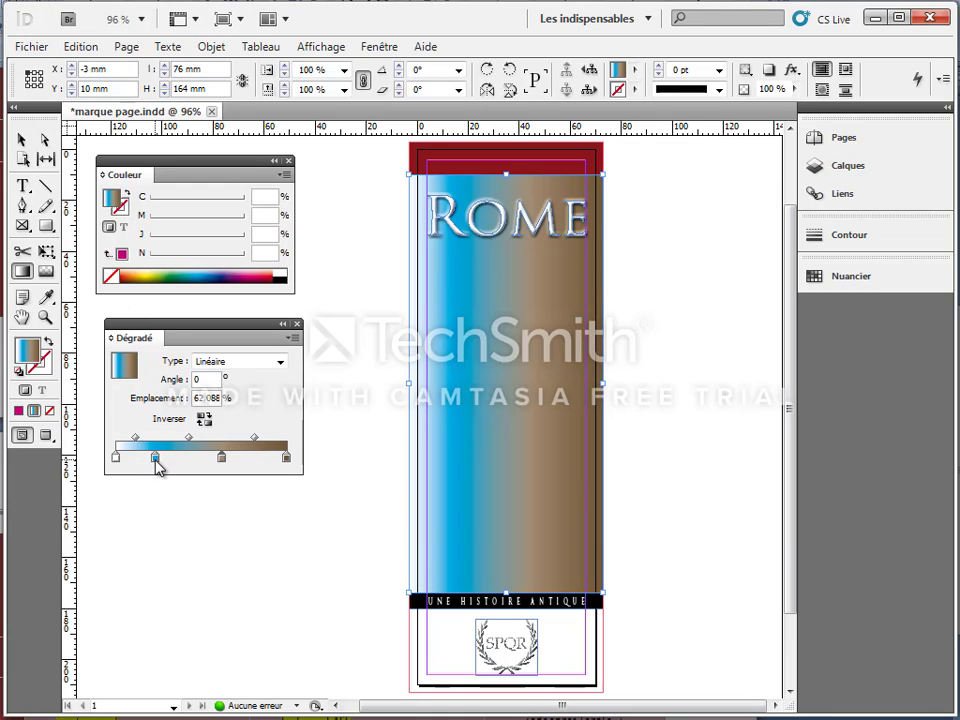
drag(155, 457, 156, 484)
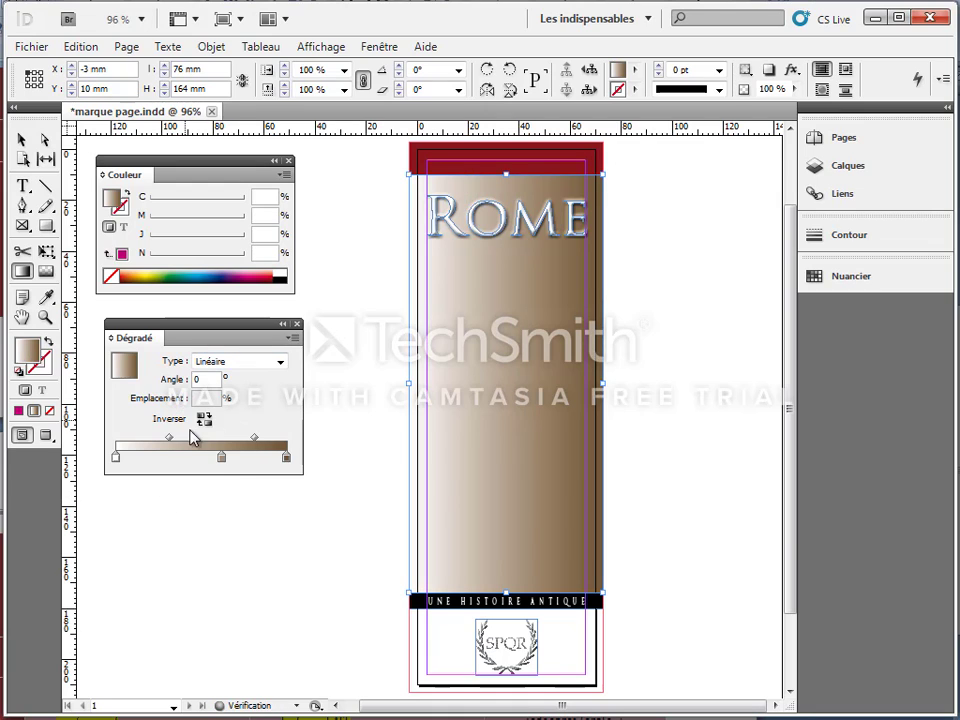
drag(222, 459, 237, 527)
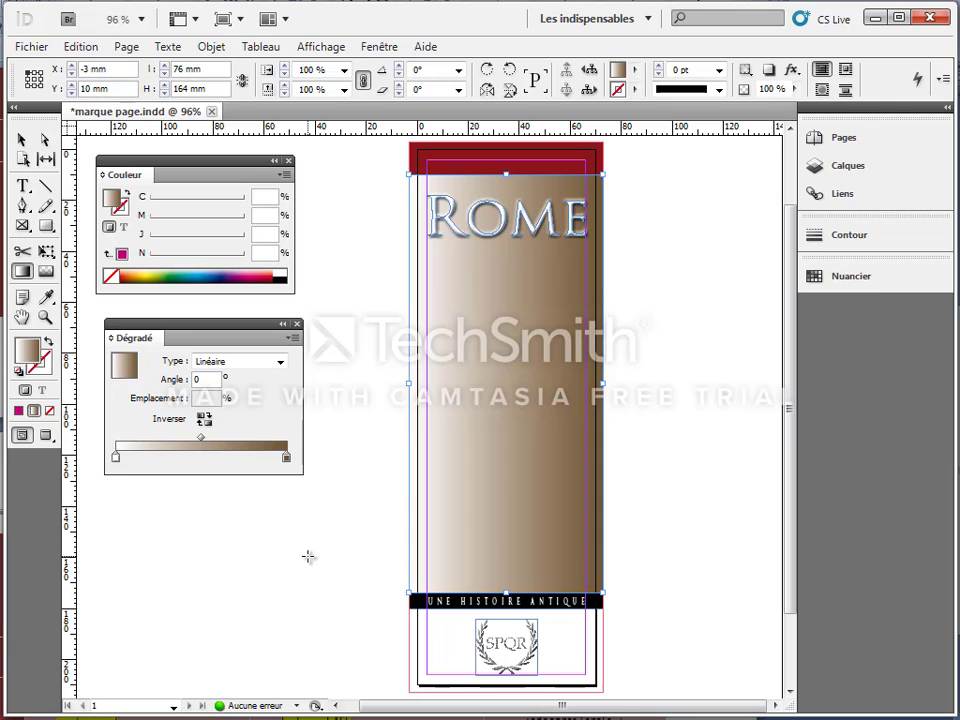
Add the swatch C=25 M=40 J=65 N=0 to the gradient as a middle stop at about 49 %.
click(848, 282)
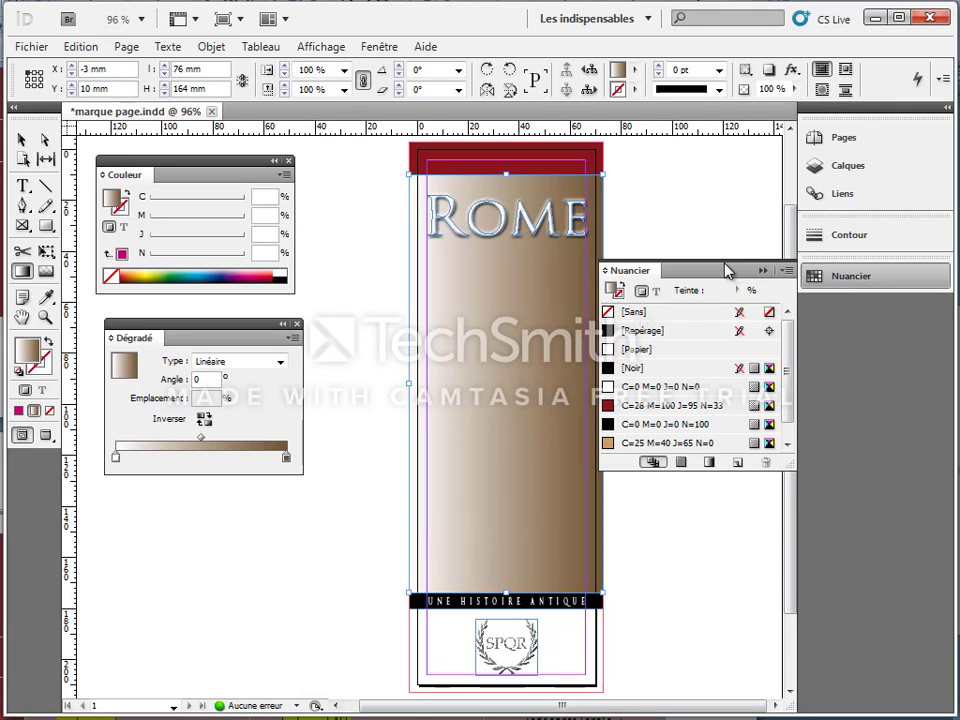
drag(779, 470, 801, 545)
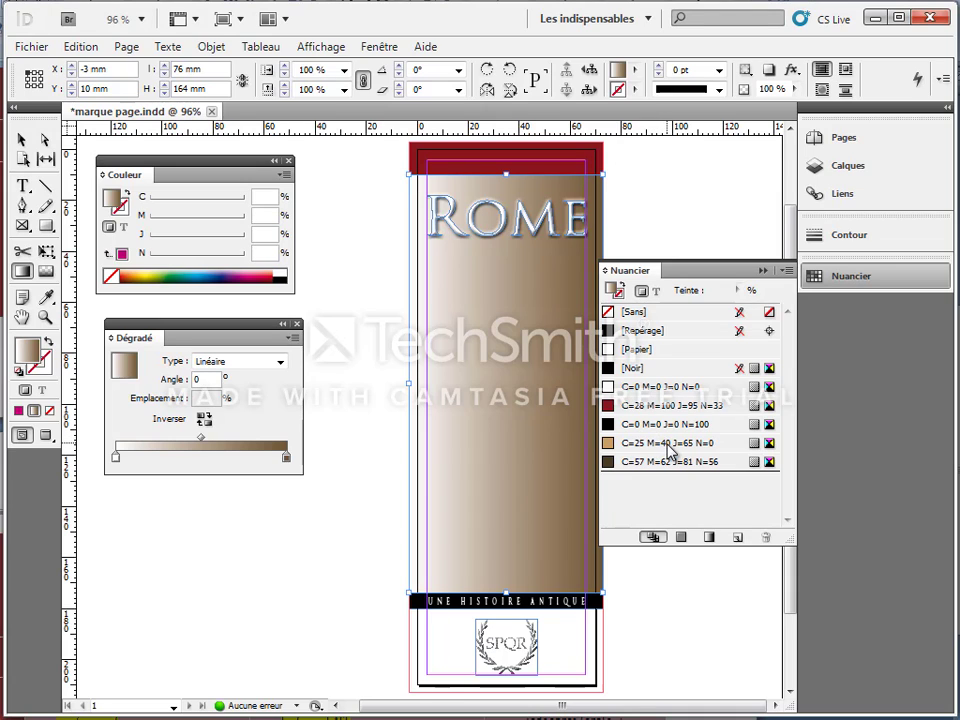
drag(670, 443, 201, 457)
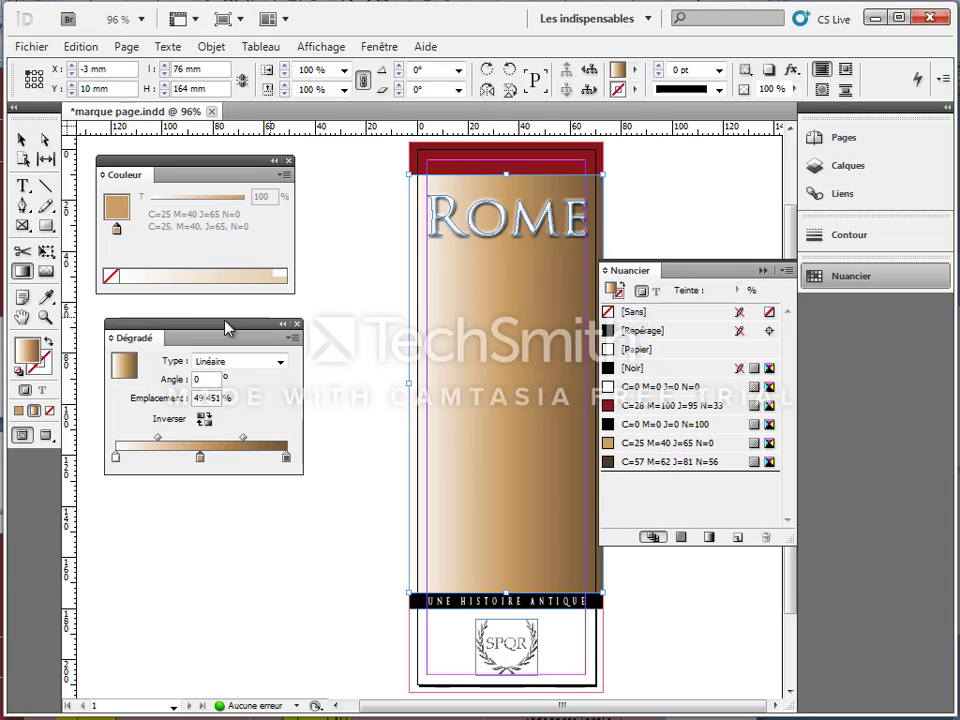
Save the gradient as a swatch named "dégradé marron", checking the colours of its middle, brown and white stops.
drag(123, 370, 656, 504)
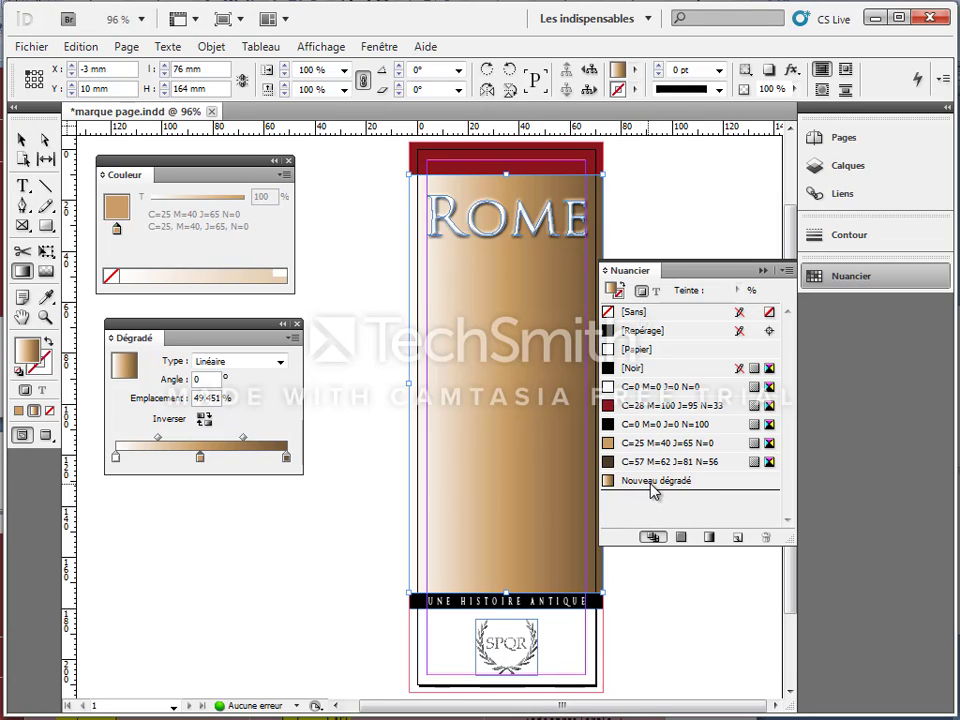
double_click(658, 487)
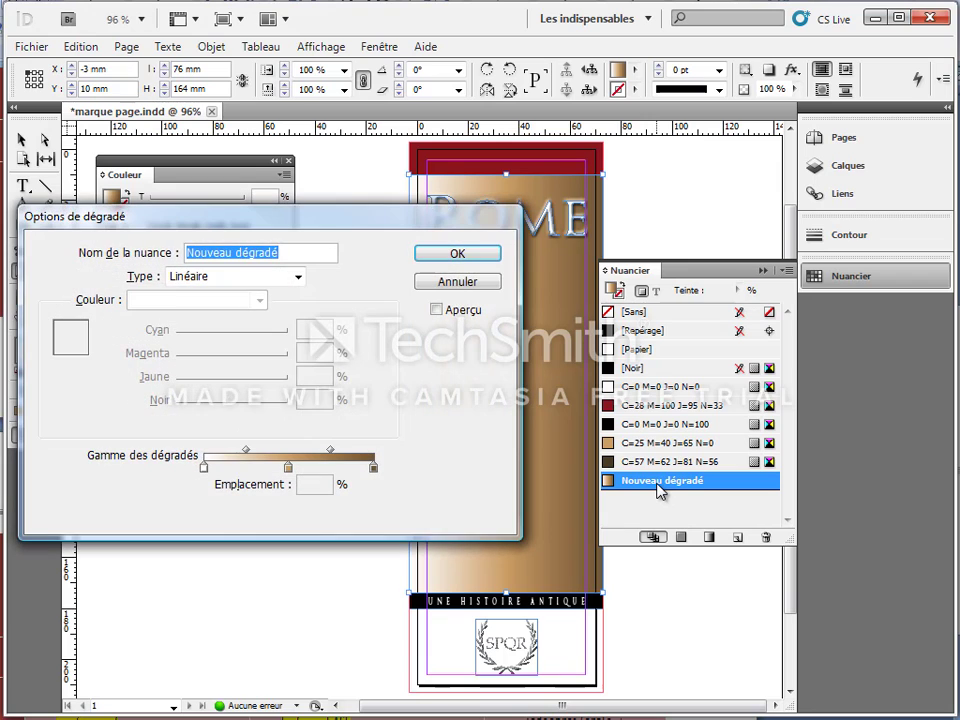
drag(399, 215, 537, 196)
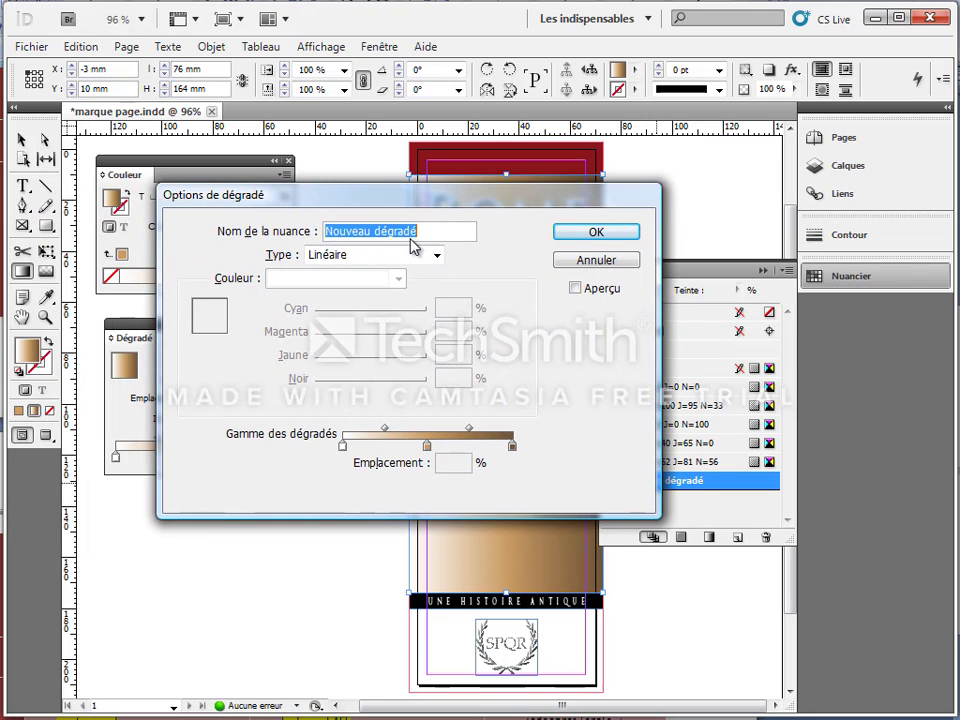
text(dégradé marron)
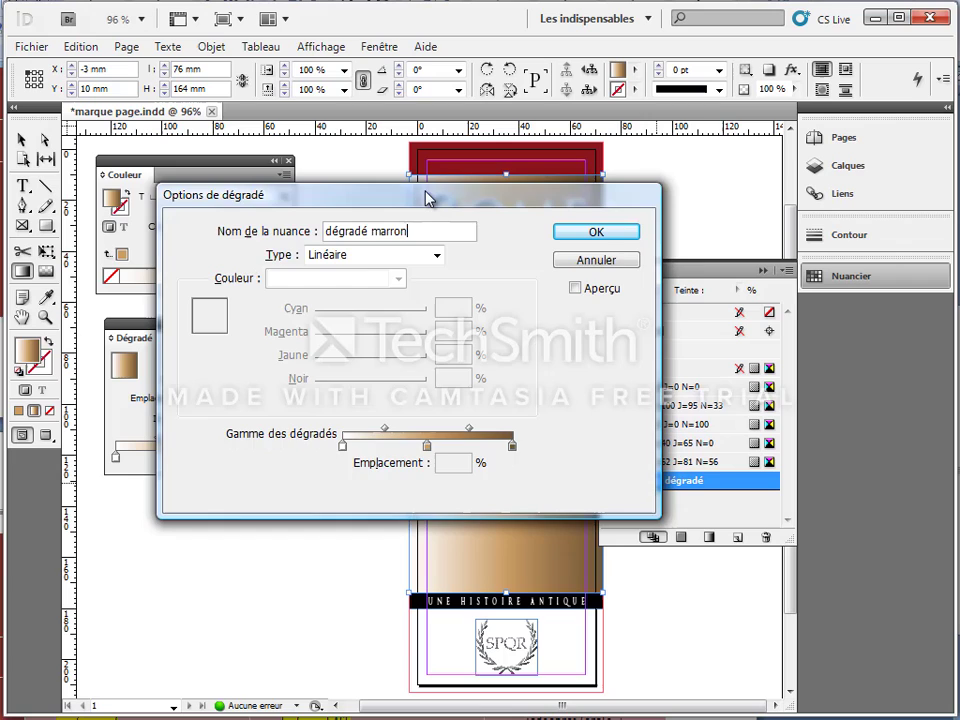
drag(427, 206, 487, 134)
click(488, 373)
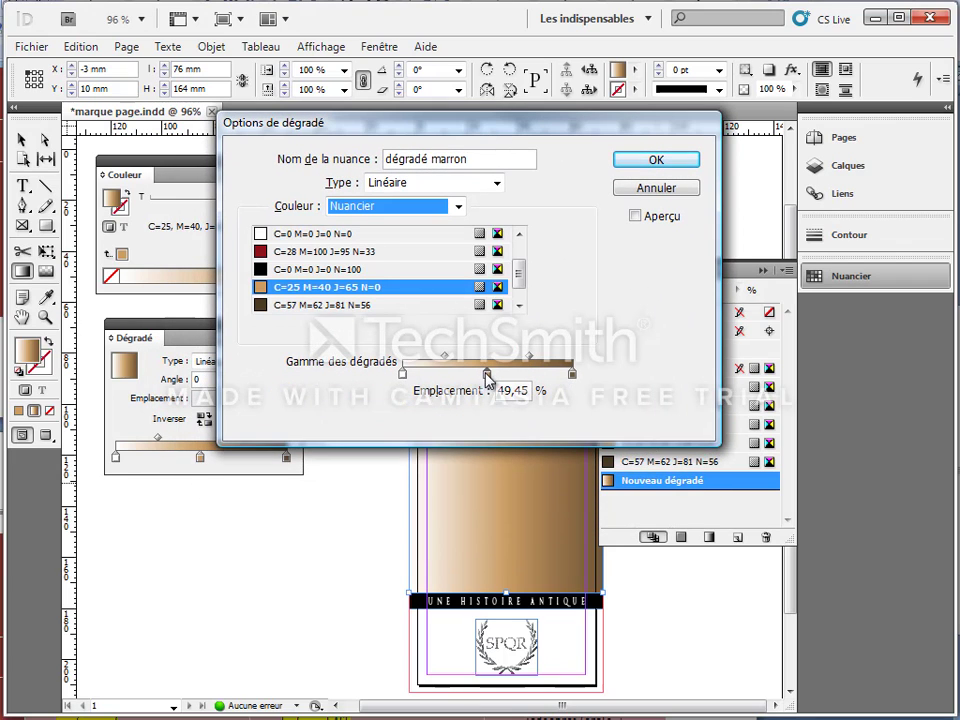
click(572, 374)
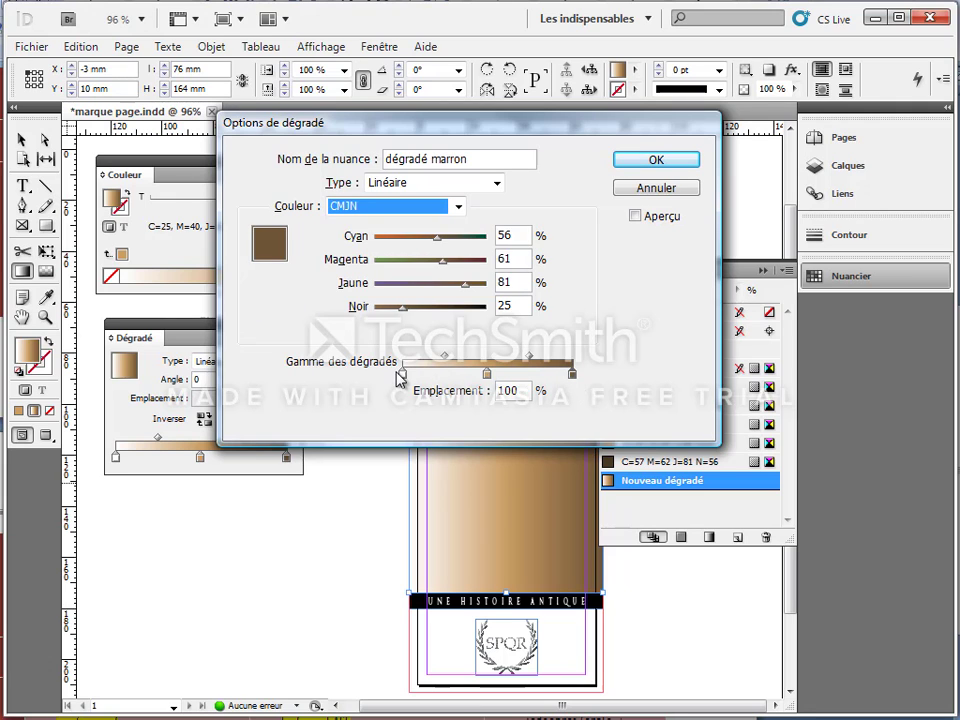
click(401, 374)
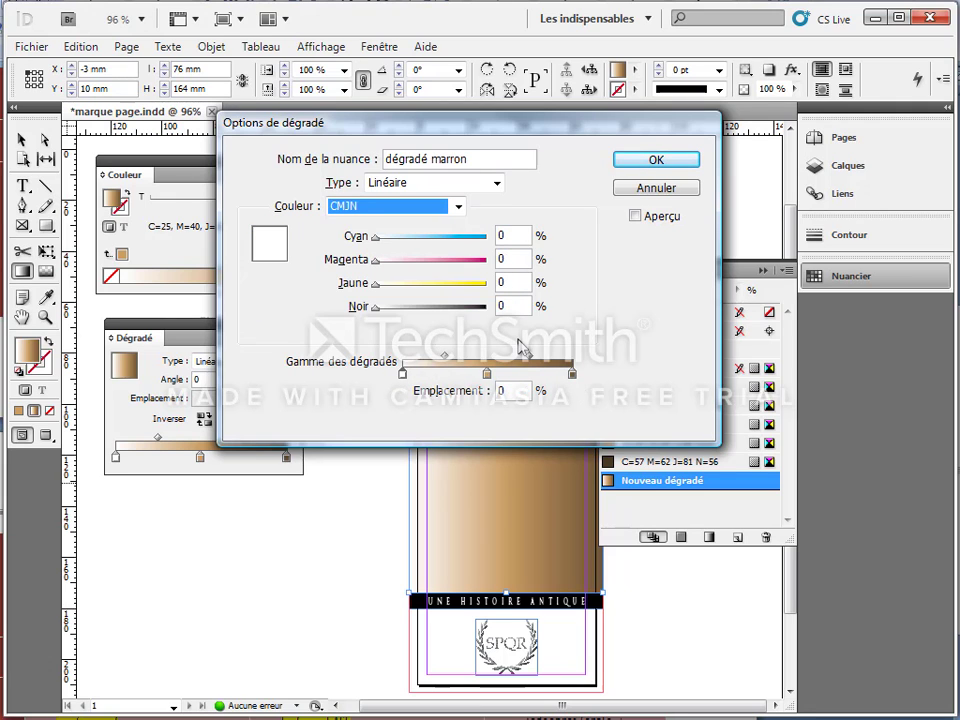
click(656, 160)
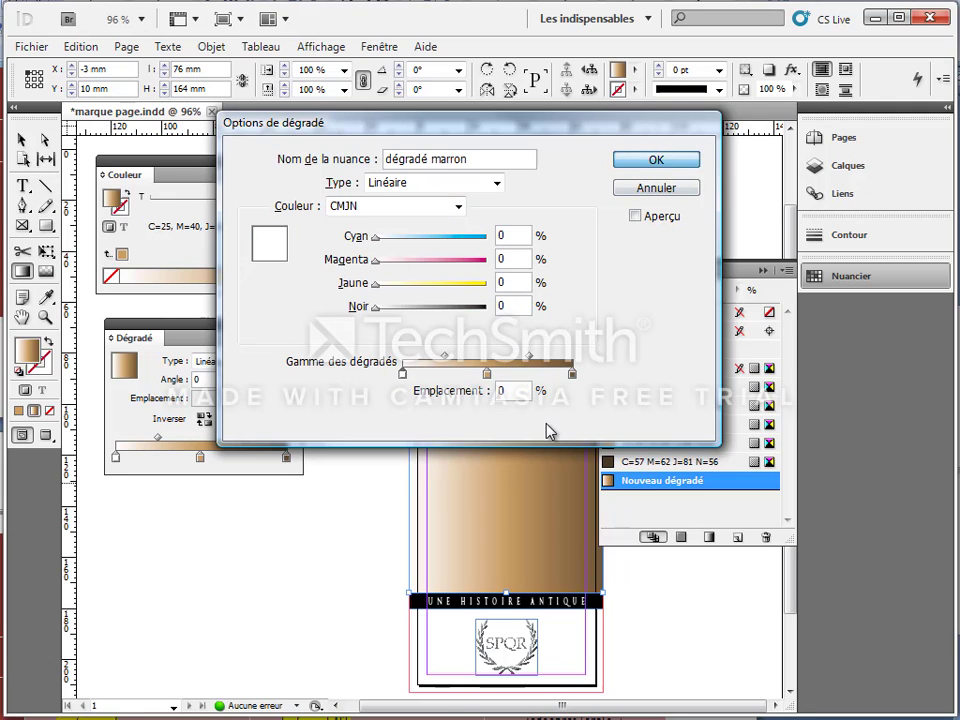